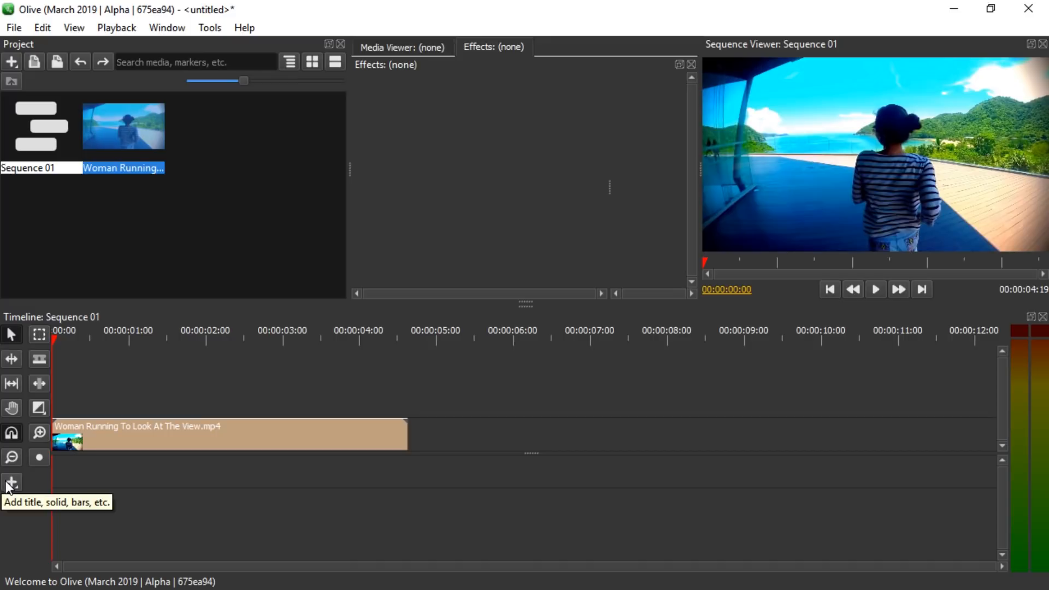
Add a title clip on the track above the video, from the sequence start to about 2.3 seconds.
click(9, 483)
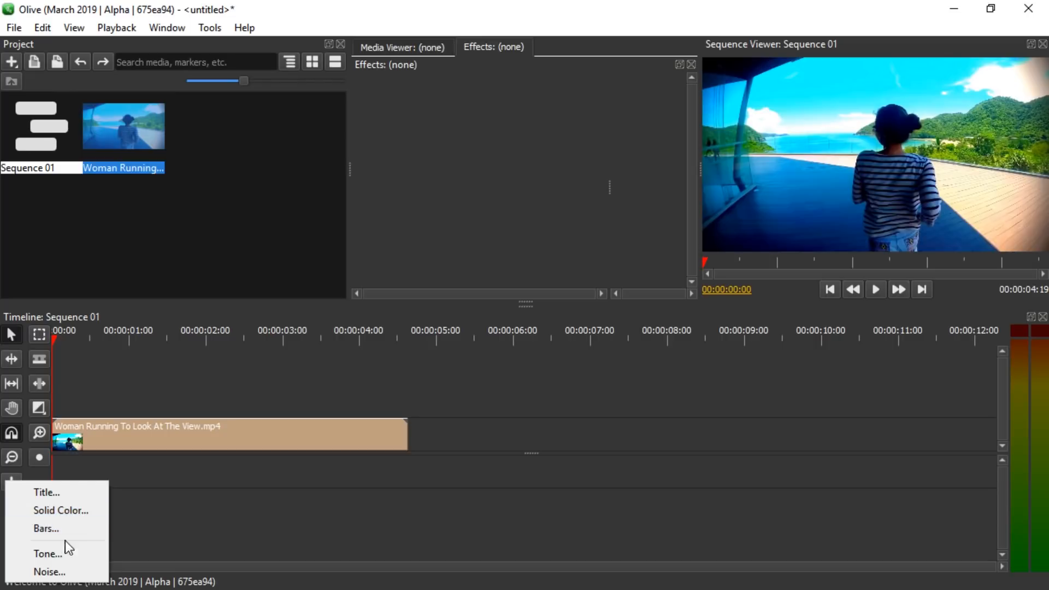
click(58, 490)
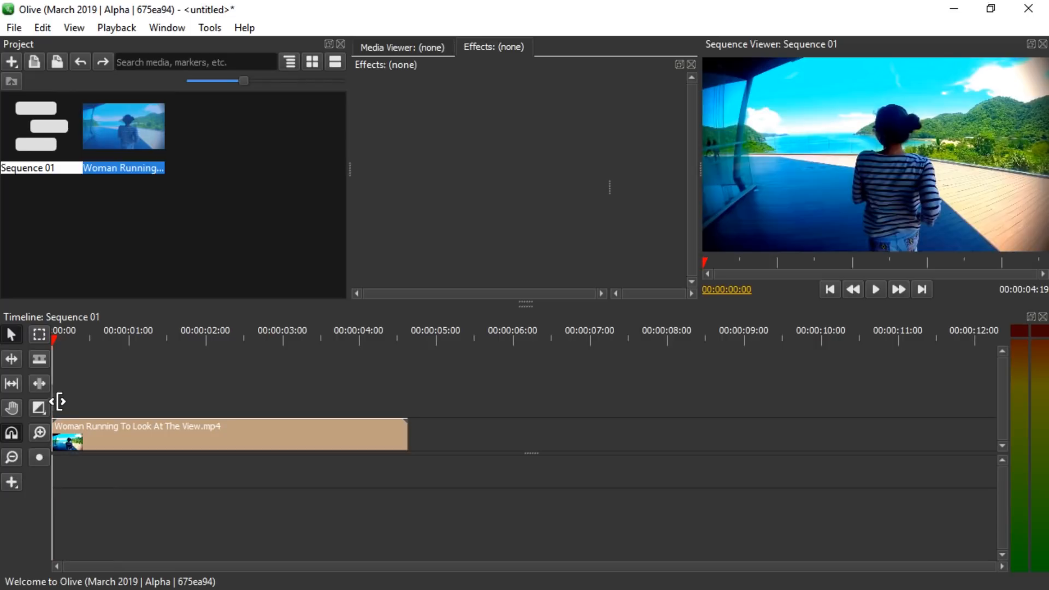
drag(57, 400, 228, 405)
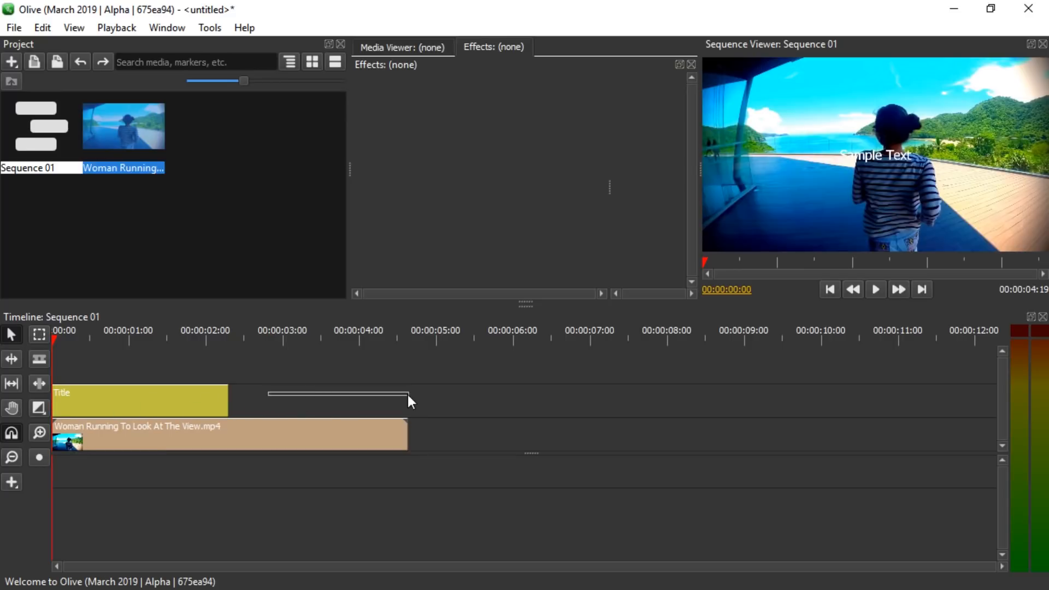
Add a bars clip behind the title on the same track, from about 2.7 to 4.4 seconds.
click(9, 483)
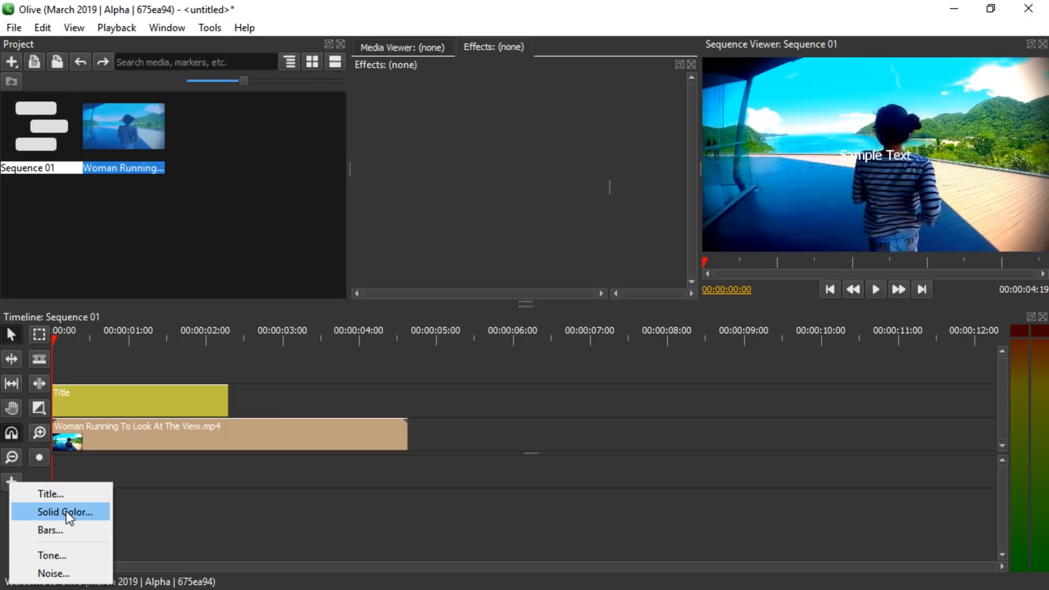
click(66, 528)
drag(257, 398, 392, 393)
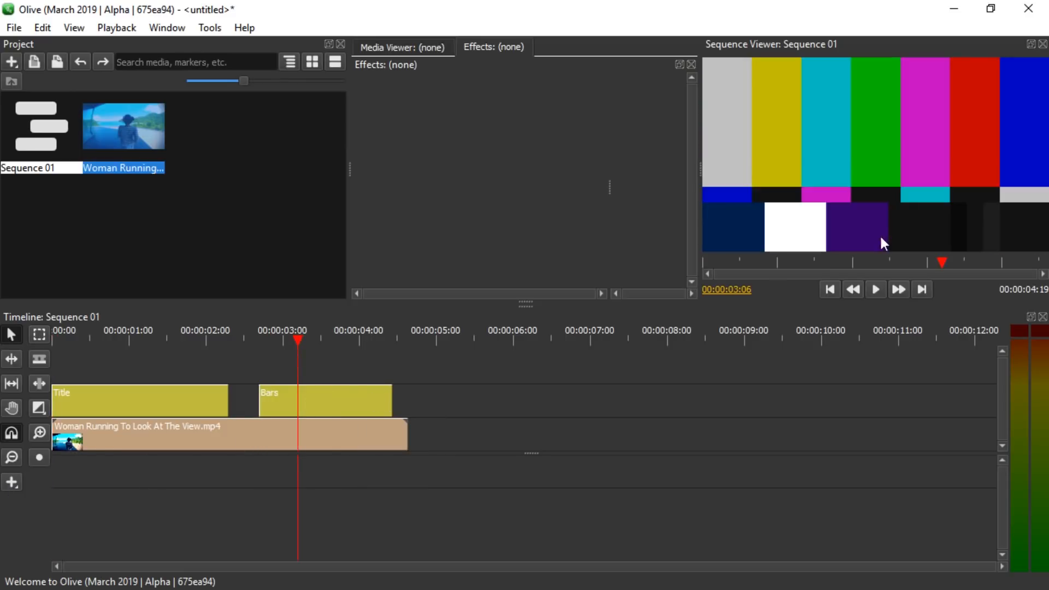
Change the solid type of the bars clip to Solid Color.
click(327, 397)
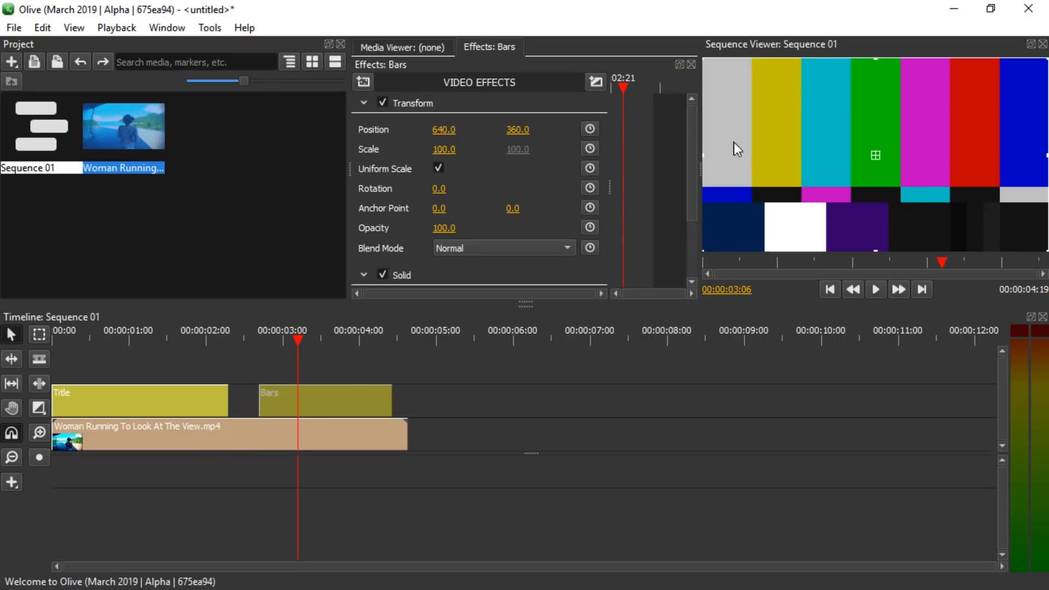
scroll(689, 130, down, 3)
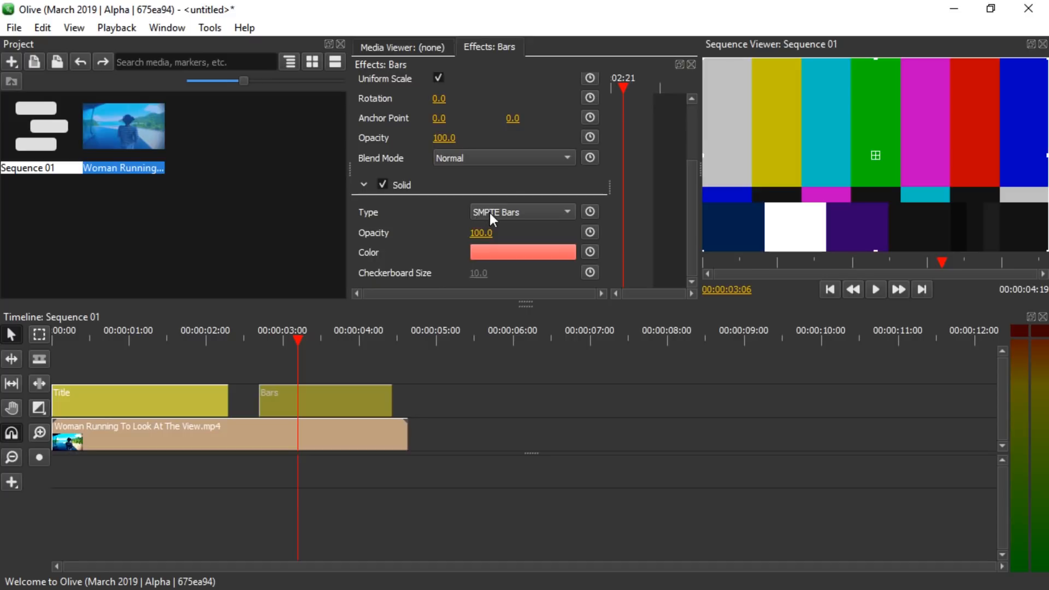
click(497, 214)
click(506, 199)
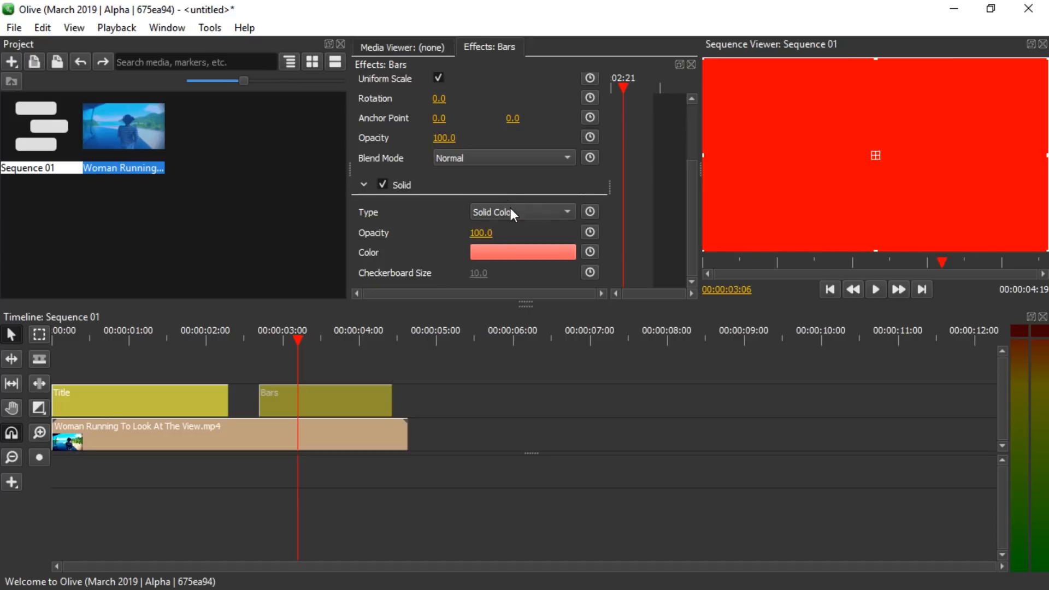
Try the Checkerboard type on the bars clip and return it to Solid Color.
click(509, 205)
click(506, 243)
click(506, 213)
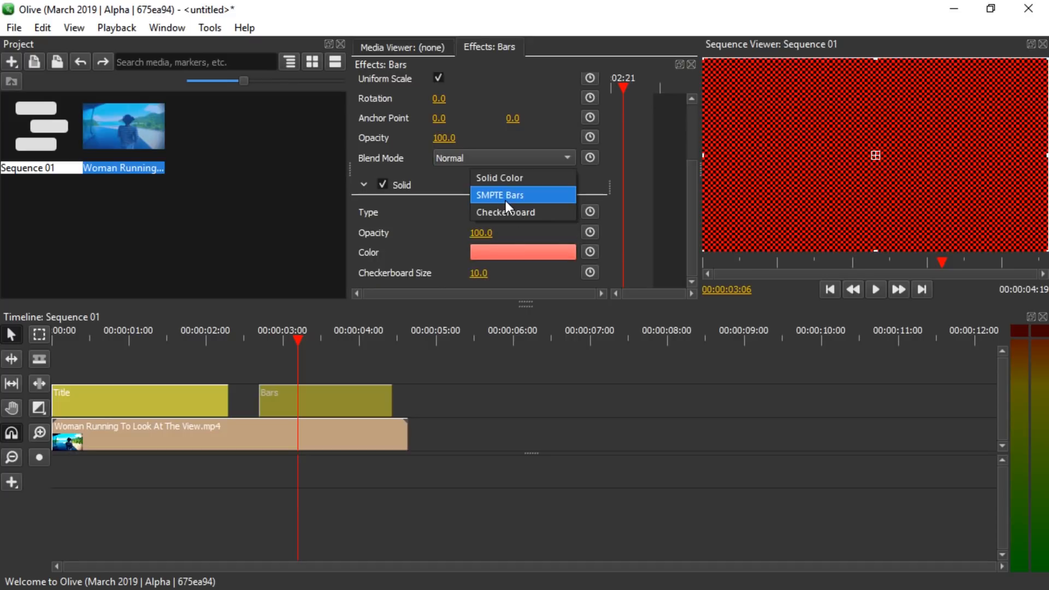
click(506, 201)
click(516, 211)
click(514, 198)
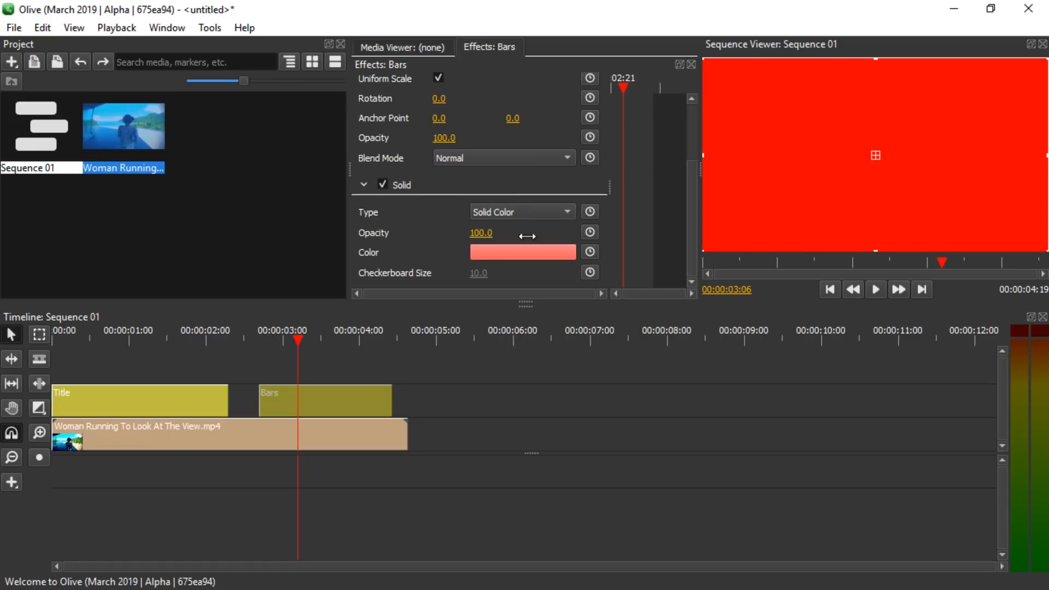
Set the solid's color to black, #000000.
click(541, 253)
click(328, 162)
click(618, 436)
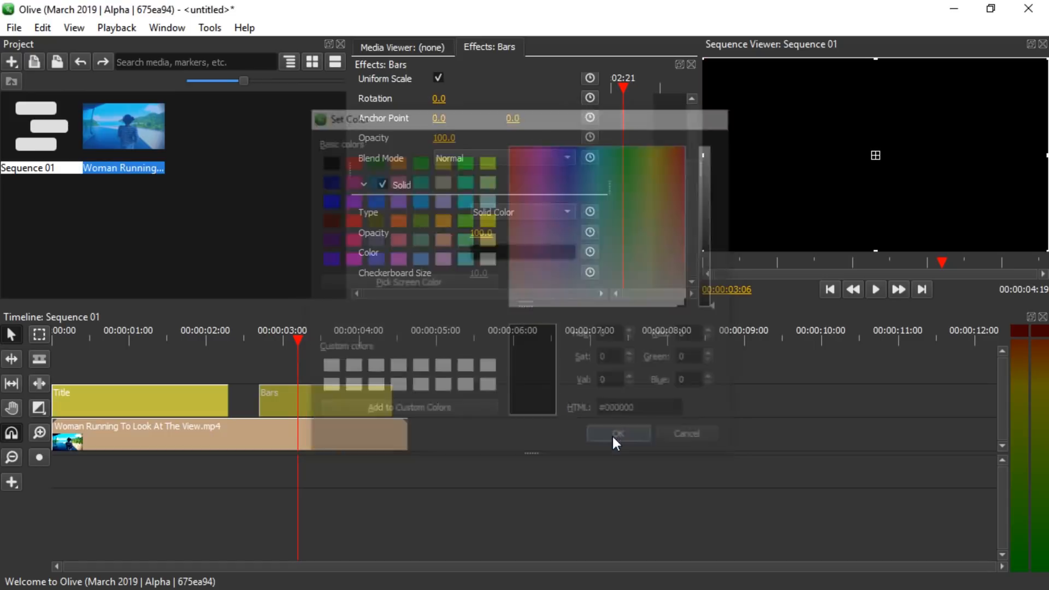
Disable uniform scale on the black solid and resize it into a thin horizontal line, about 53.9 by 2.5 in scale.
drag(875, 59, 868, 137)
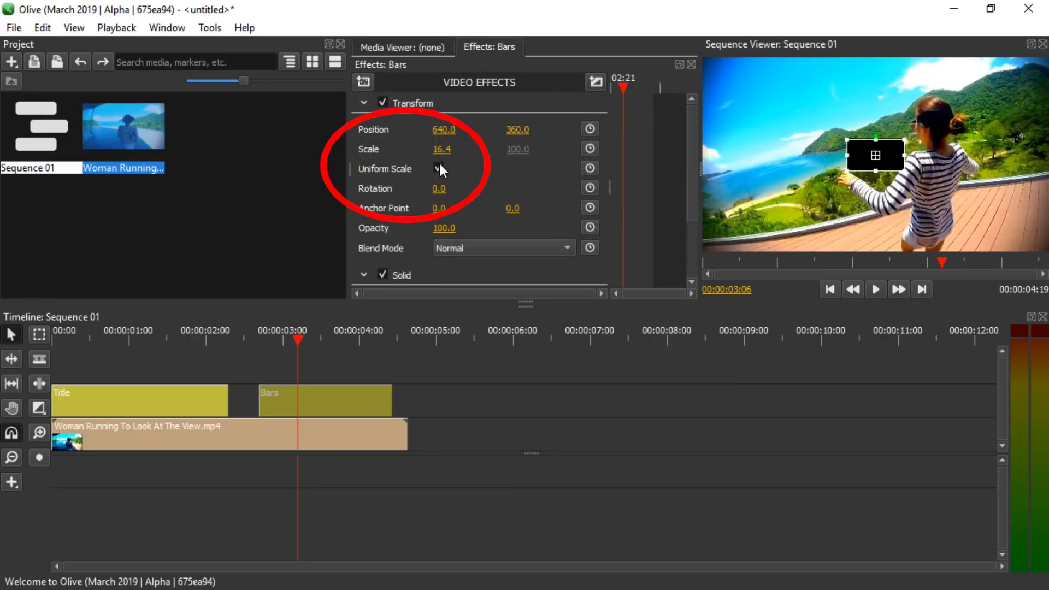
click(438, 168)
drag(875, 59, 972, 163)
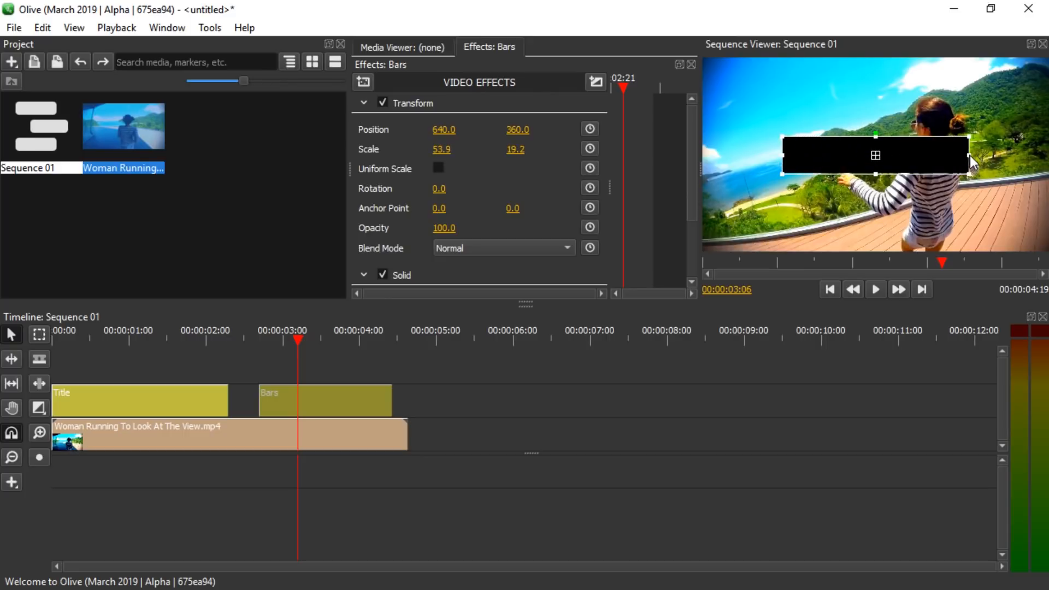
drag(874, 136, 878, 160)
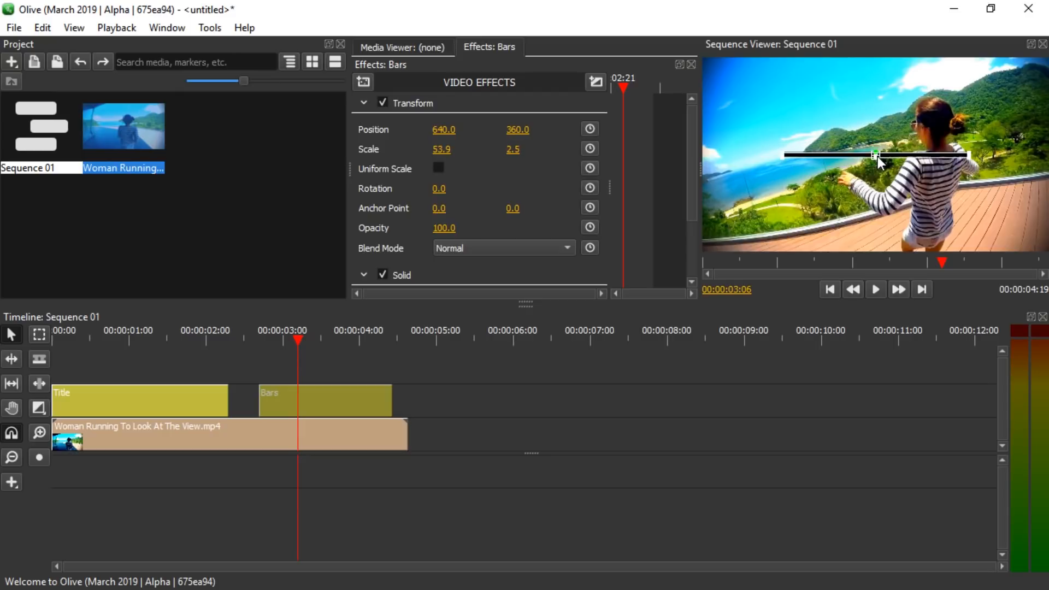
At about 1 second, select the title clip, enlarge its effect settings area and replace the sample text with "TROPICAL TUX".
click(132, 334)
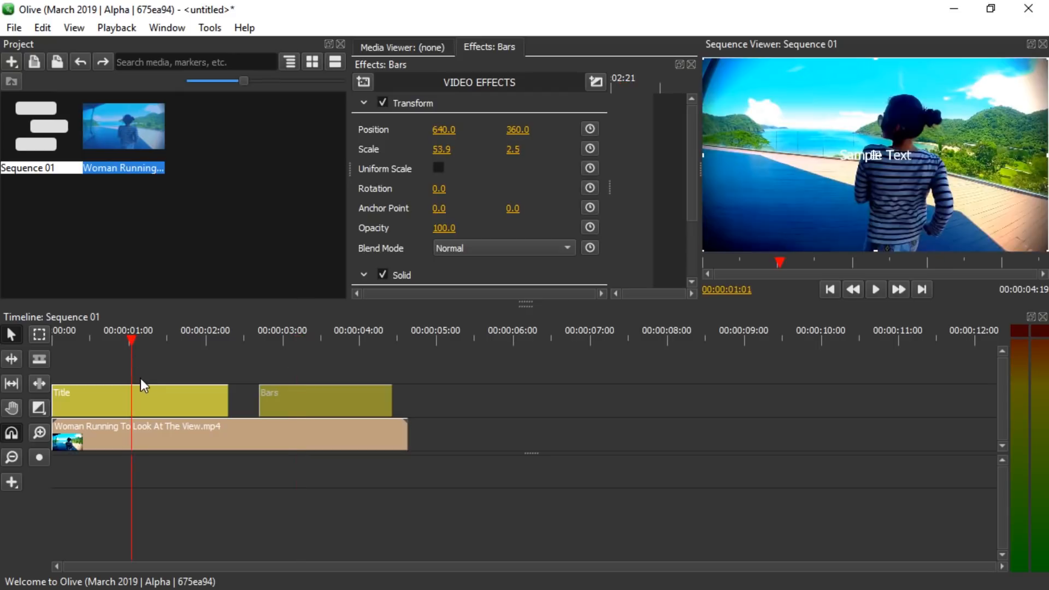
click(142, 391)
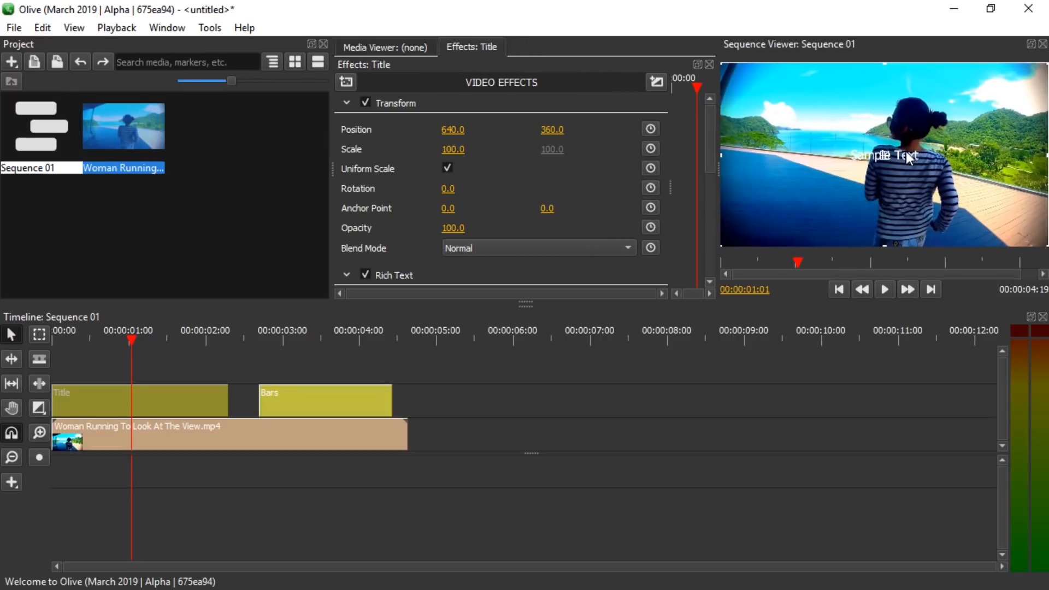
drag(675, 305, 675, 389)
drag(717, 195, 595, 195)
triple_click(394, 317)
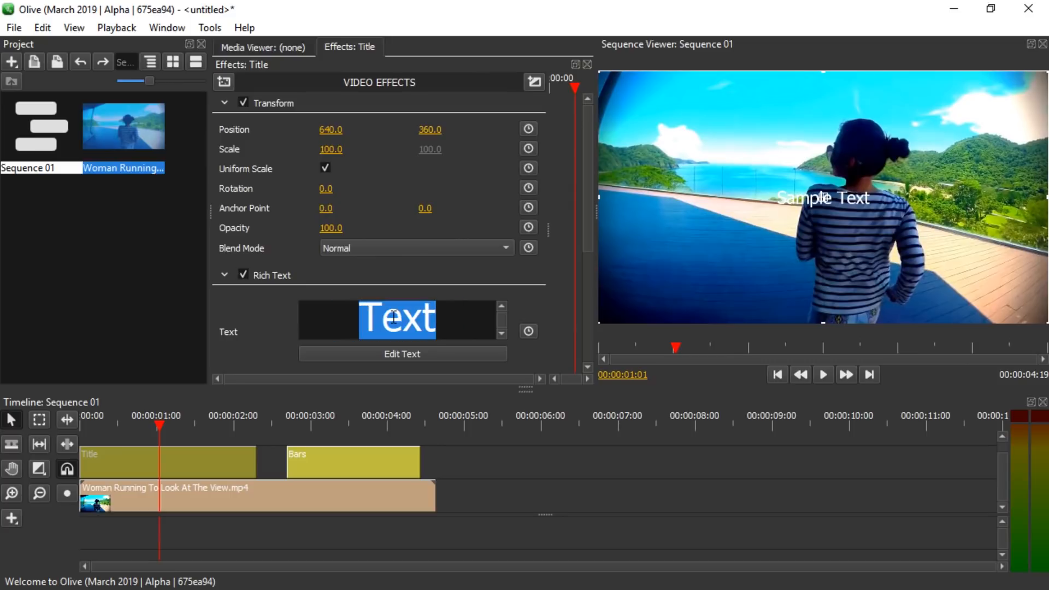
text(TROPICAL TUX)
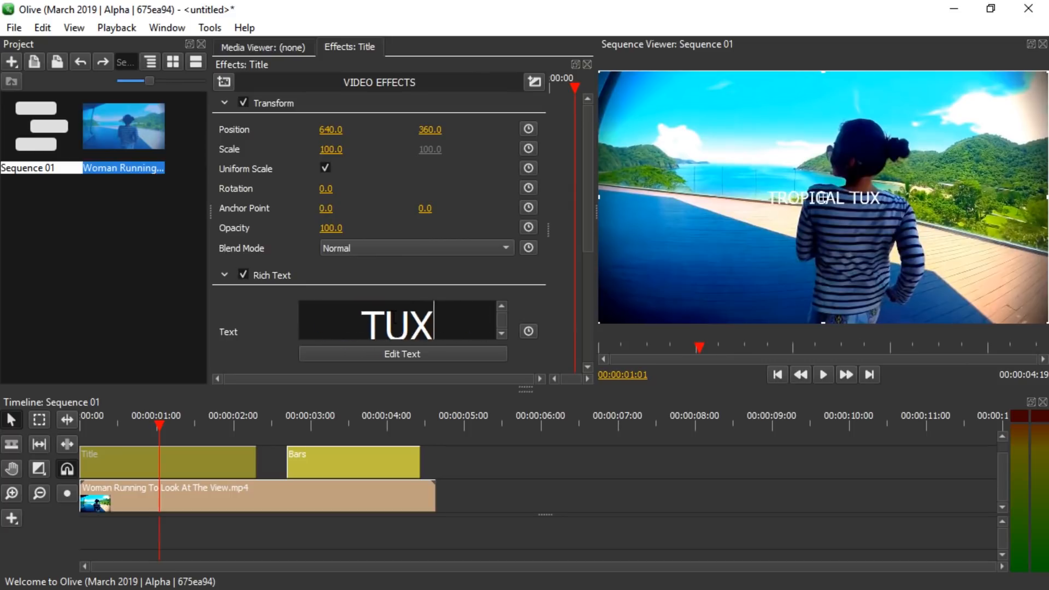
Edit the title's rich text so TROPICAL uses the Bahnschrift font and TUX uses Bowlby One.
double_click(442, 321)
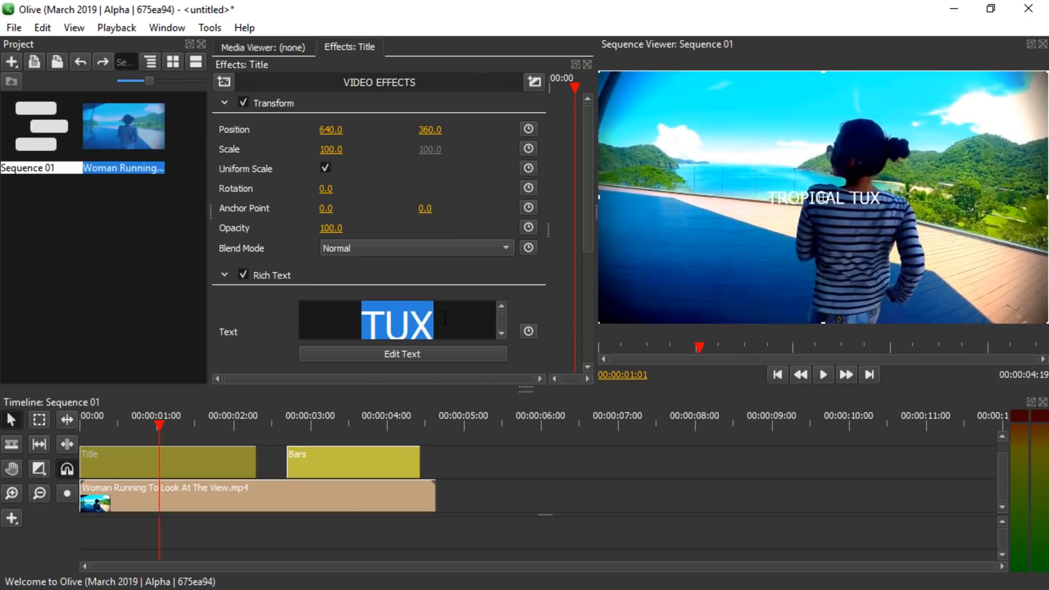
scroll(445, 319, down, 3)
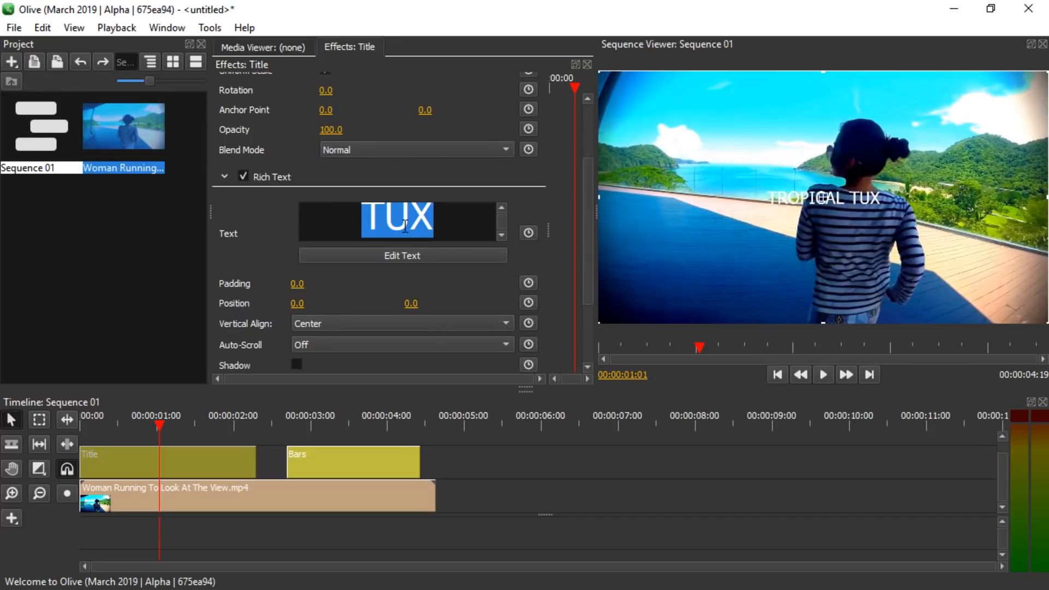
click(394, 256)
double_click(462, 275)
click(462, 275)
double_click(463, 274)
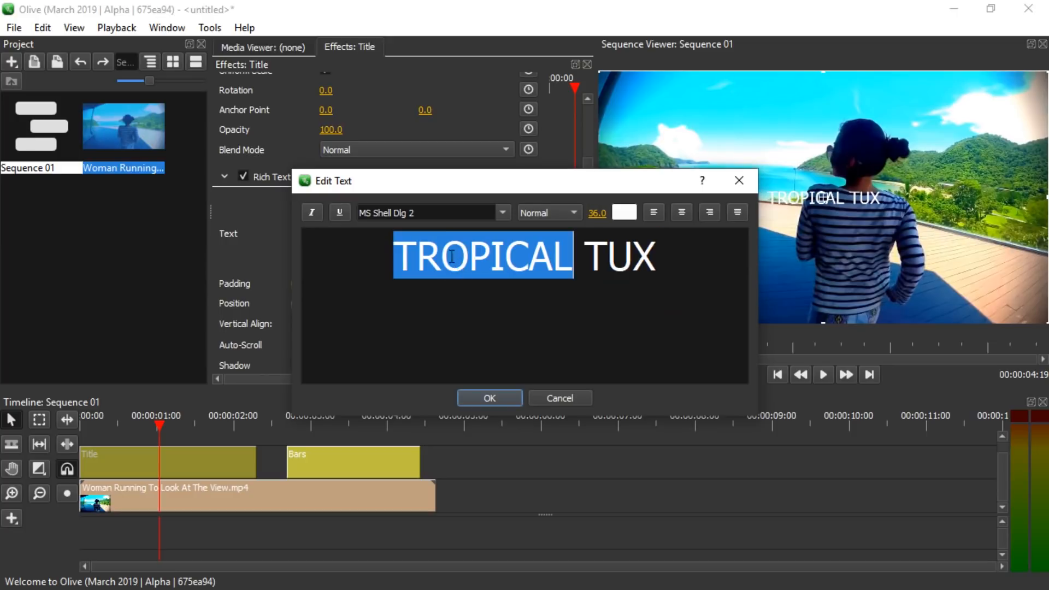
click(500, 213)
click(383, 230)
click(501, 212)
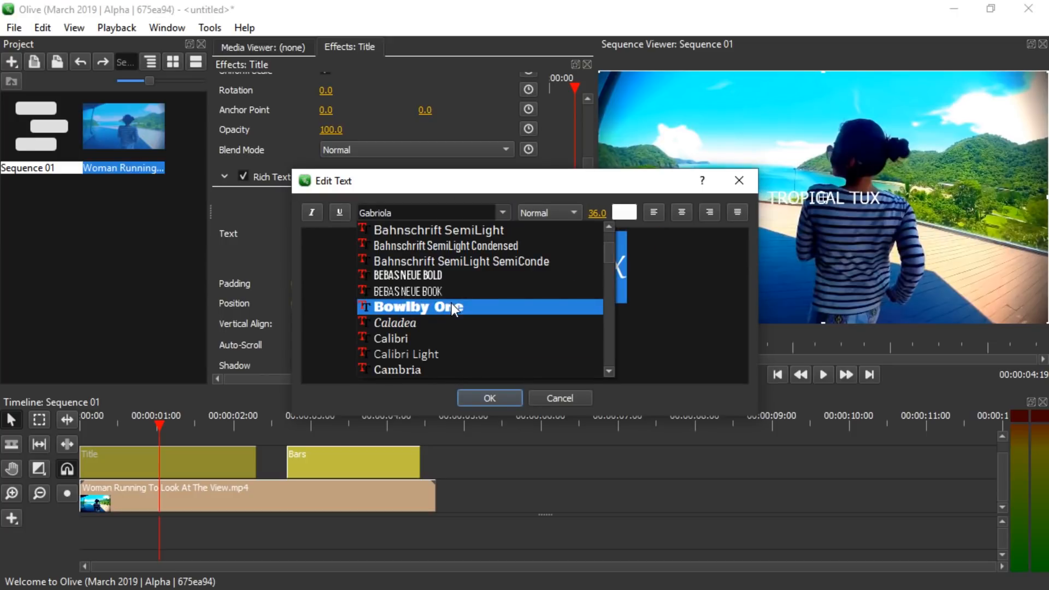
click(453, 307)
Set the title's font size to 72 and apply the text formatting.
click(596, 213)
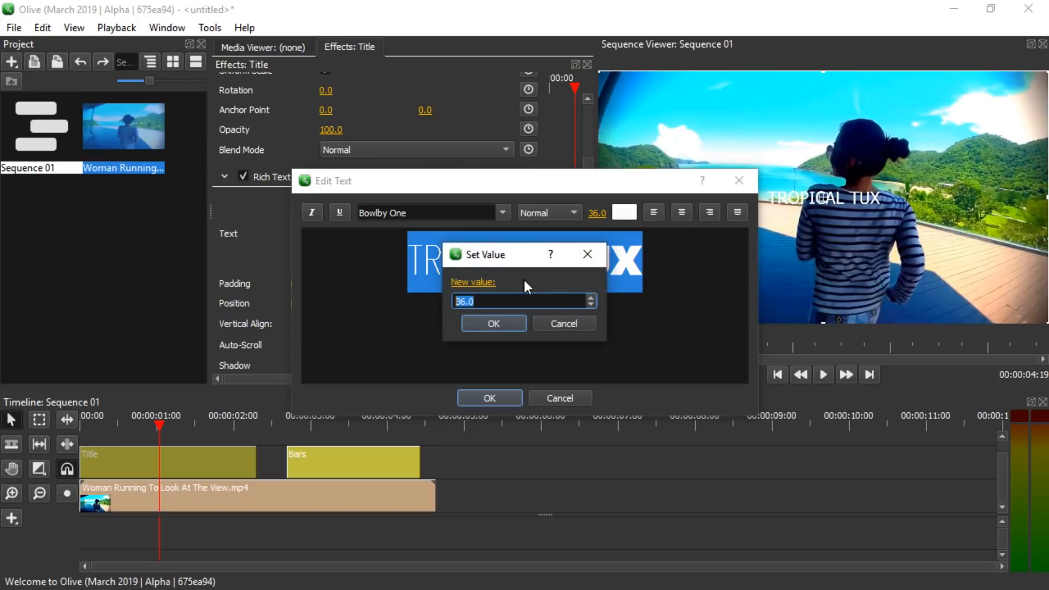
text(72)
key(Return)
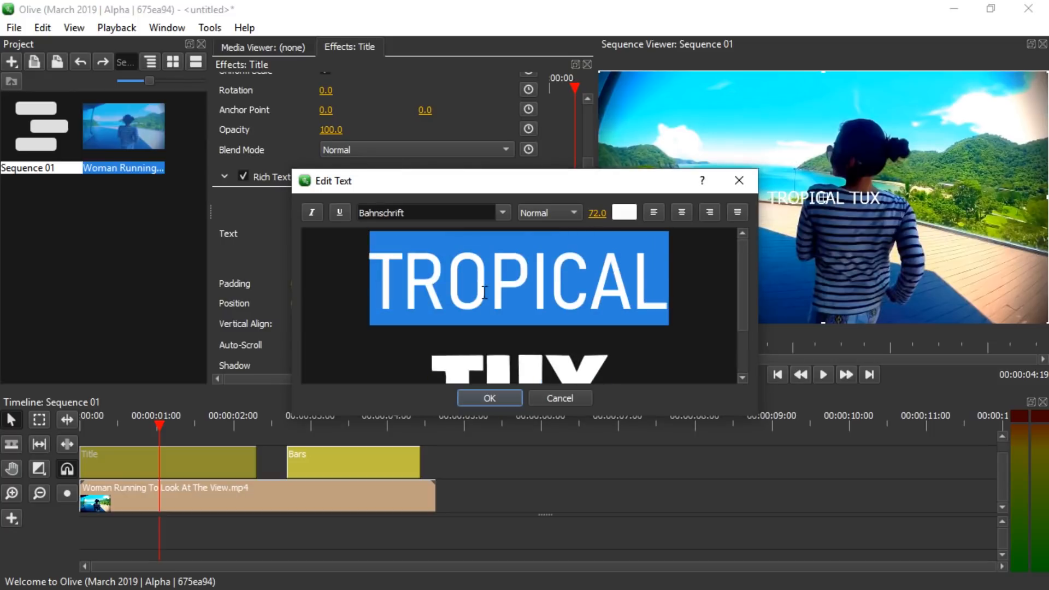
scroll(519, 306, up, 2)
scroll(519, 306, down, 2)
click(511, 400)
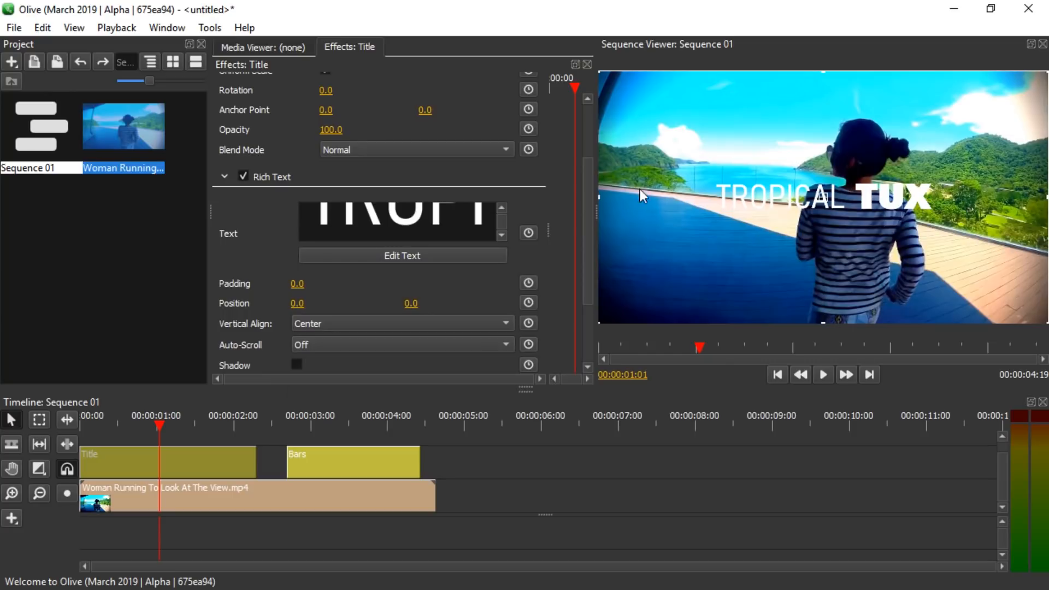
Reopen the title text and set the whole text to font size 144.
click(411, 257)
scroll(519, 306, up, 2)
key(ctrl+a)
click(597, 213)
text(144)
key(Return)
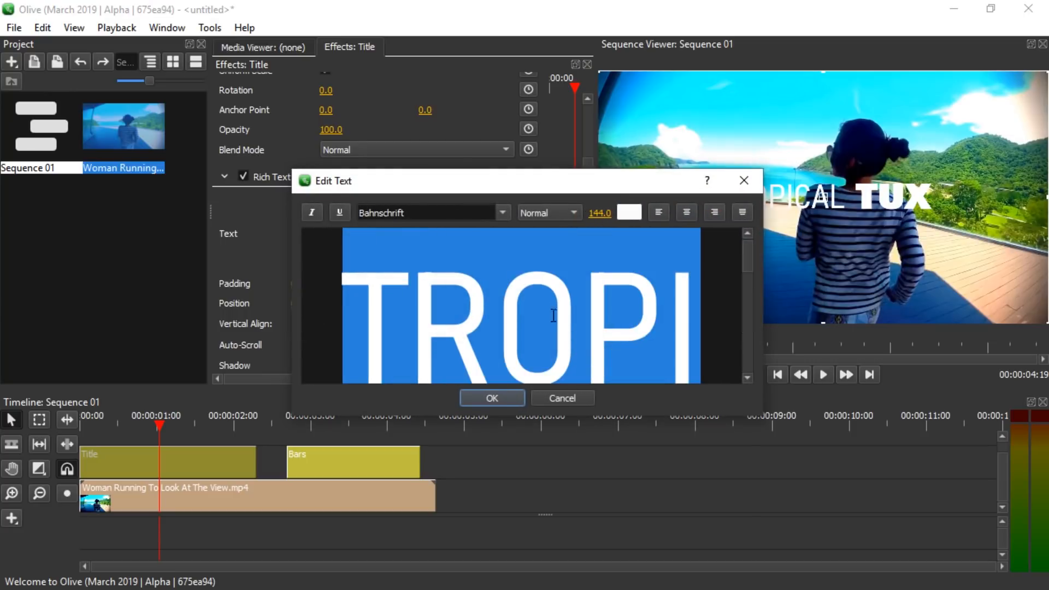
click(485, 402)
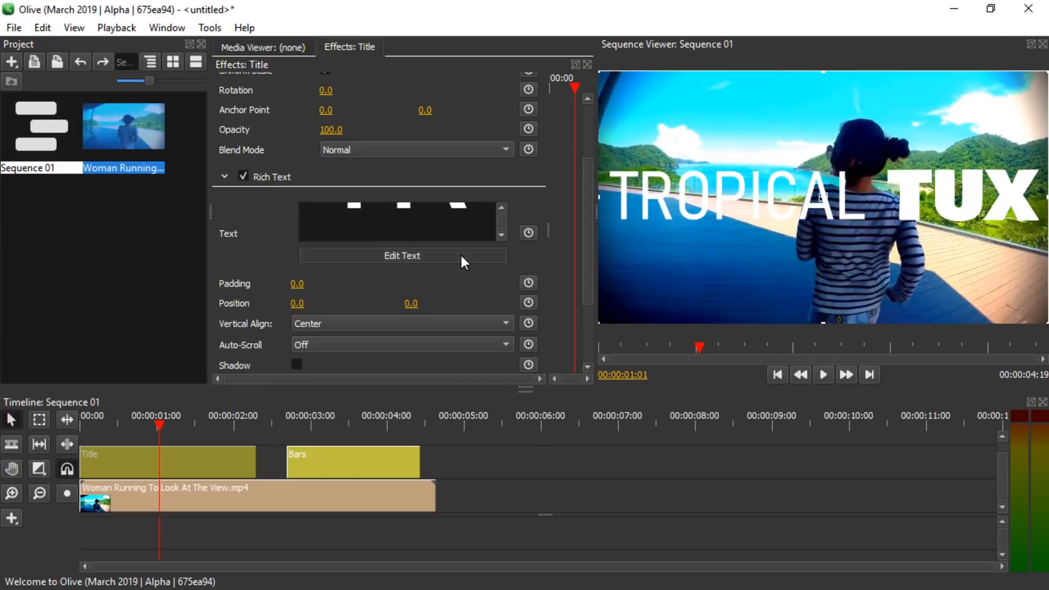
Change the font size of the entire TROPICAL TUX title to 96.
click(465, 257)
scroll(529, 257, up, 2)
key(ctrl+a)
click(597, 214)
text(96)
key(Return)
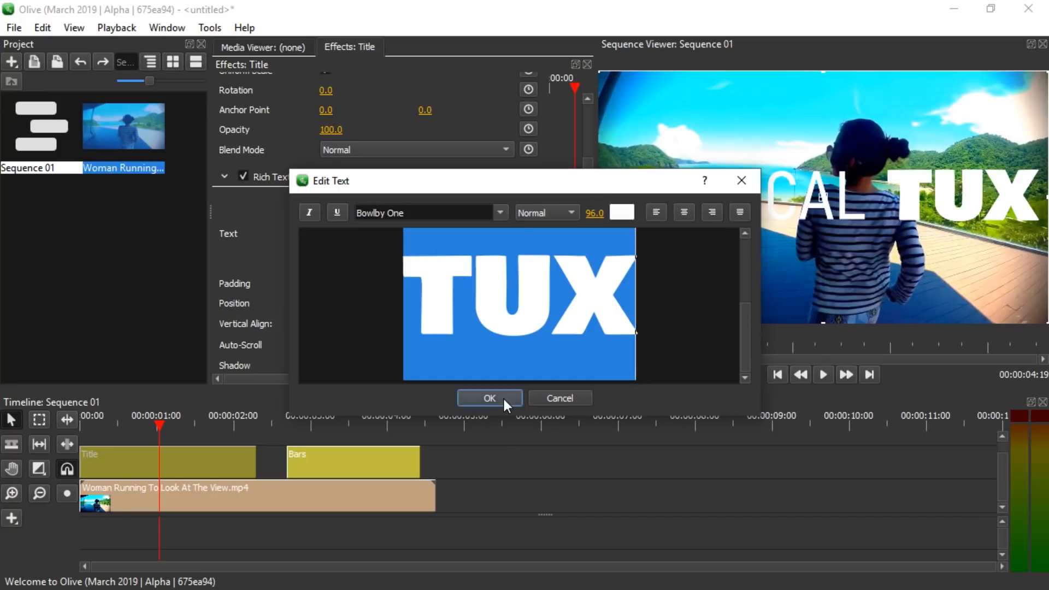
click(490, 398)
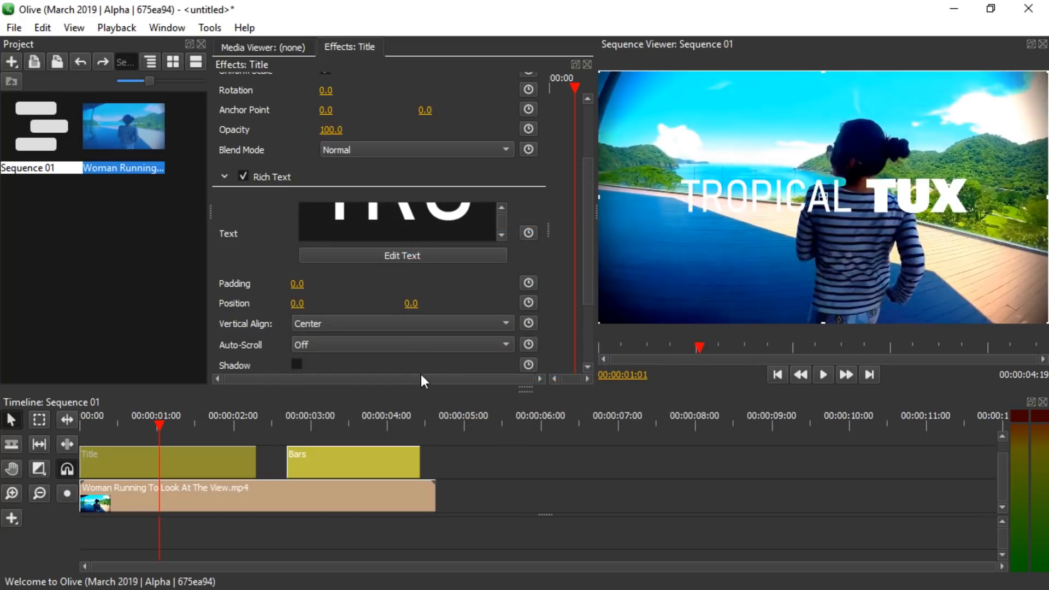
Collapse the title's Transform settings and enable the shadow in its Rich Text effect.
drag(585, 186, 575, 118)
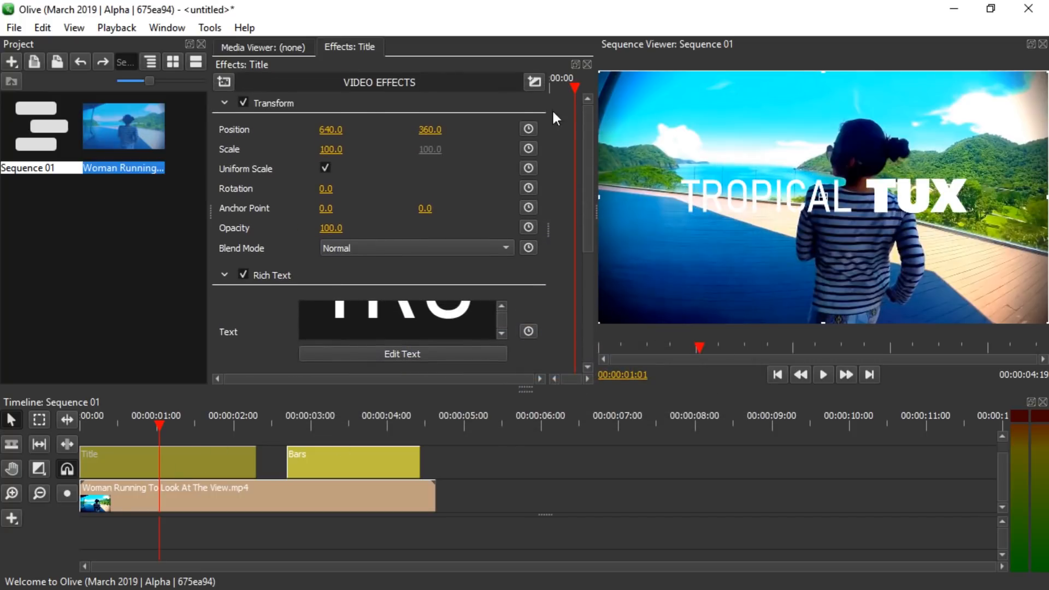
click(222, 99)
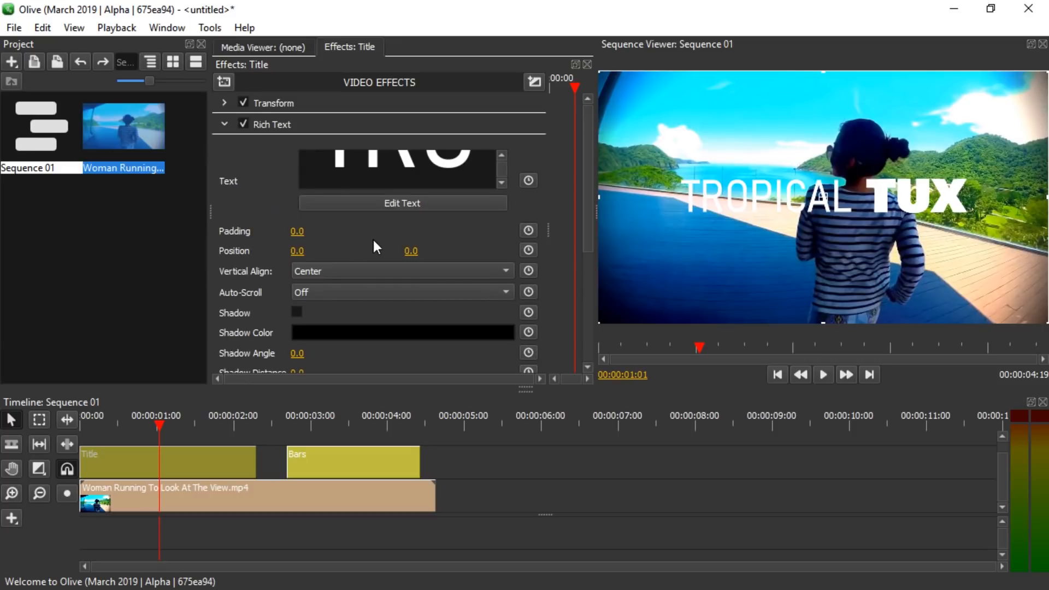
scroll(375, 242, down, 2)
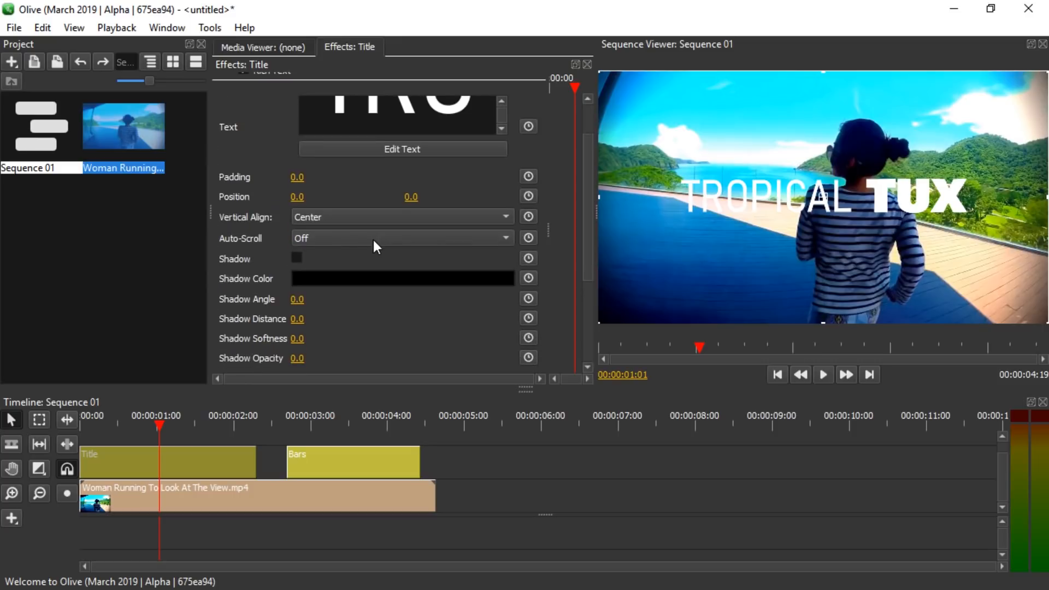
click(296, 258)
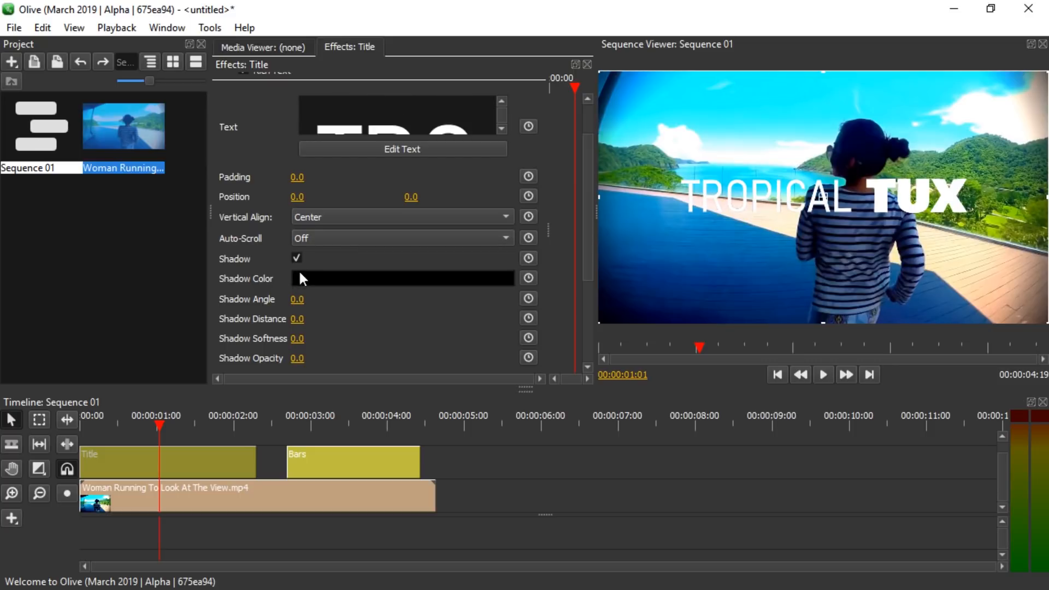
Set the title's shadow distance to 15.
mouse_move(298, 320)
mouse_down()
mouse_move(314, 321)
mouse_move(299, 322)
mouse_up()
click(299, 322)
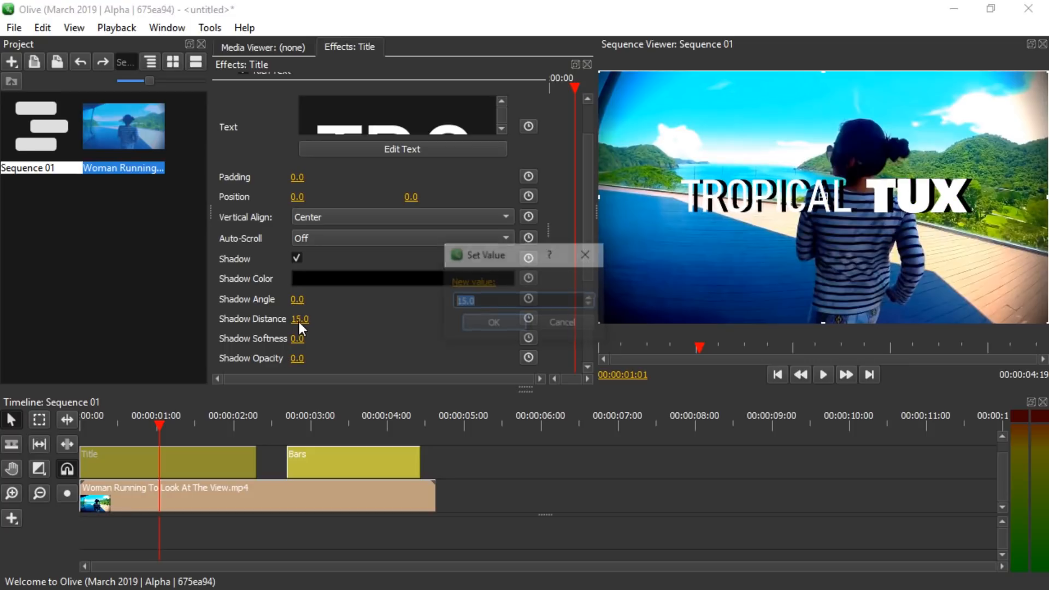
key(Escape)
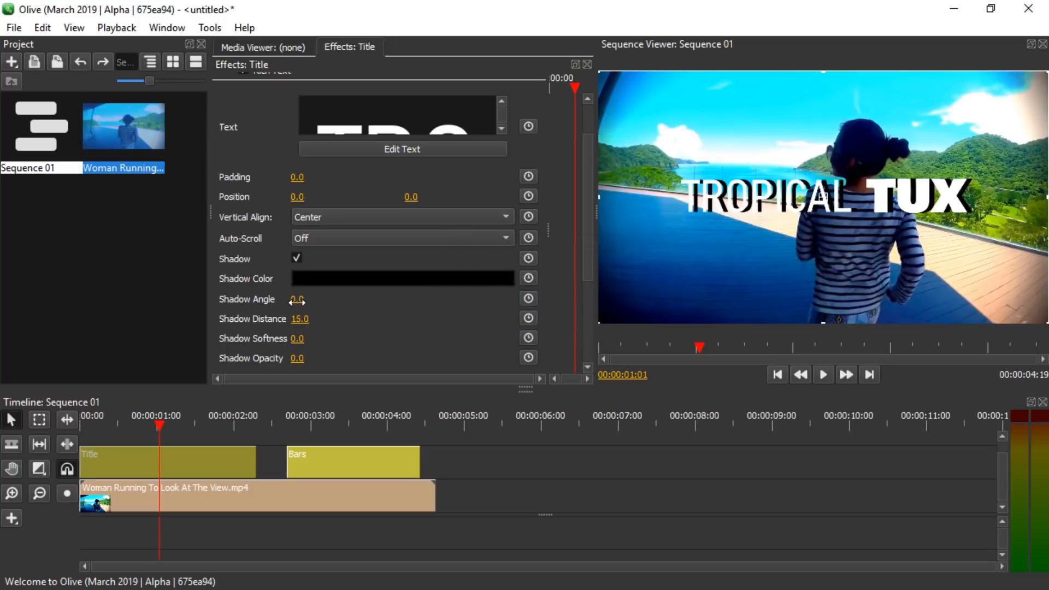
Set the title's shadow angle to 404 and its shadow color to pure blue (#0000ff).
drag(295, 299, 244, 339)
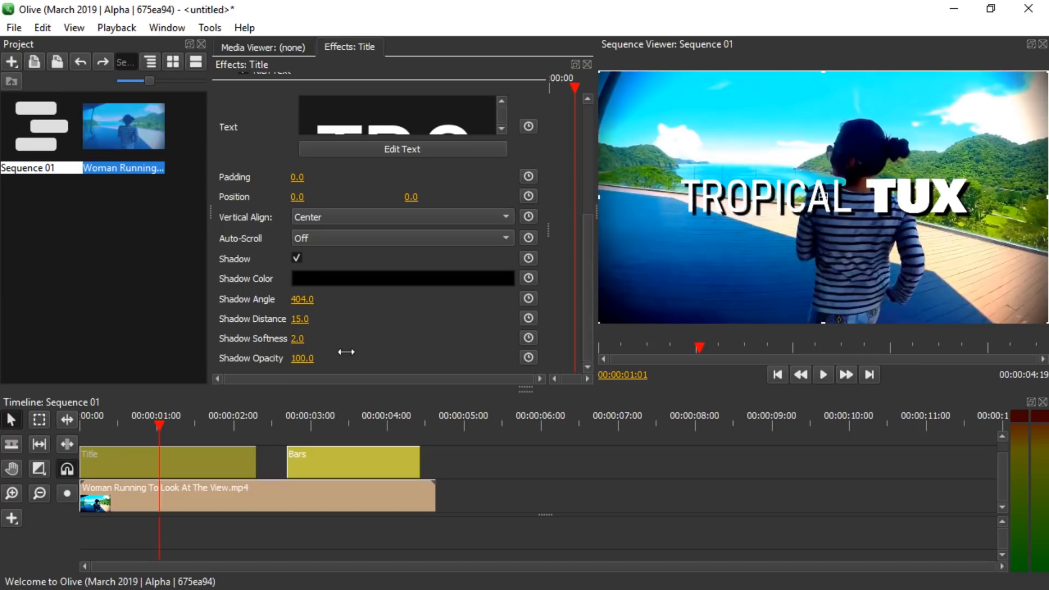
click(330, 282)
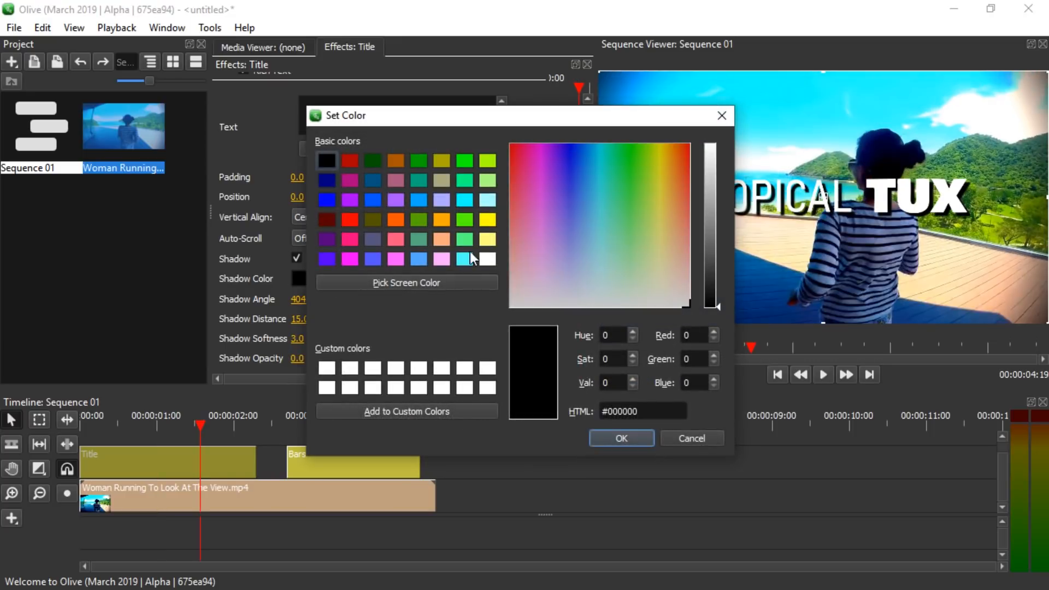
click(327, 193)
click(327, 199)
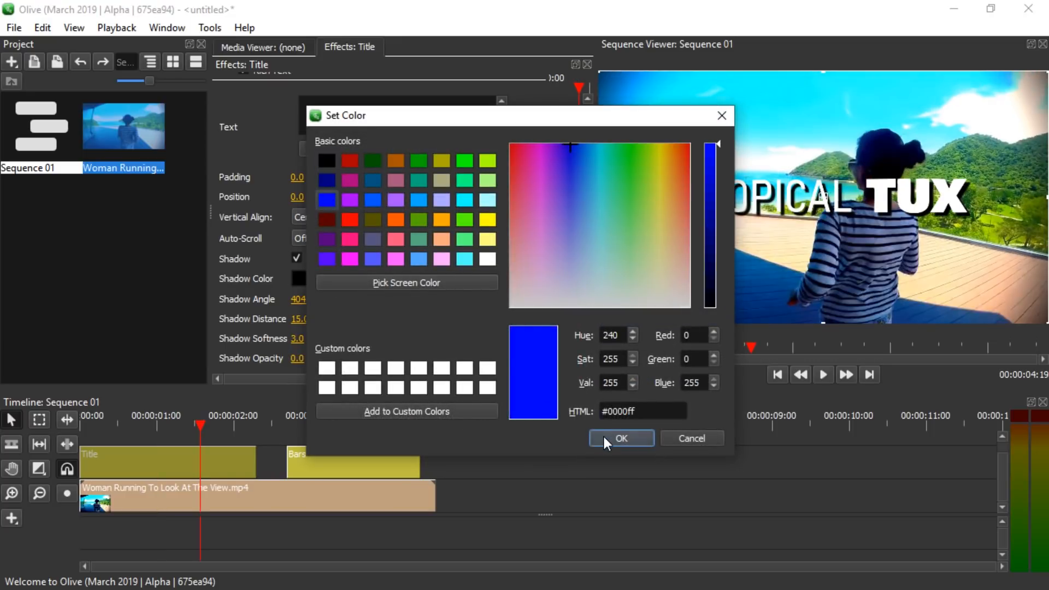
click(621, 438)
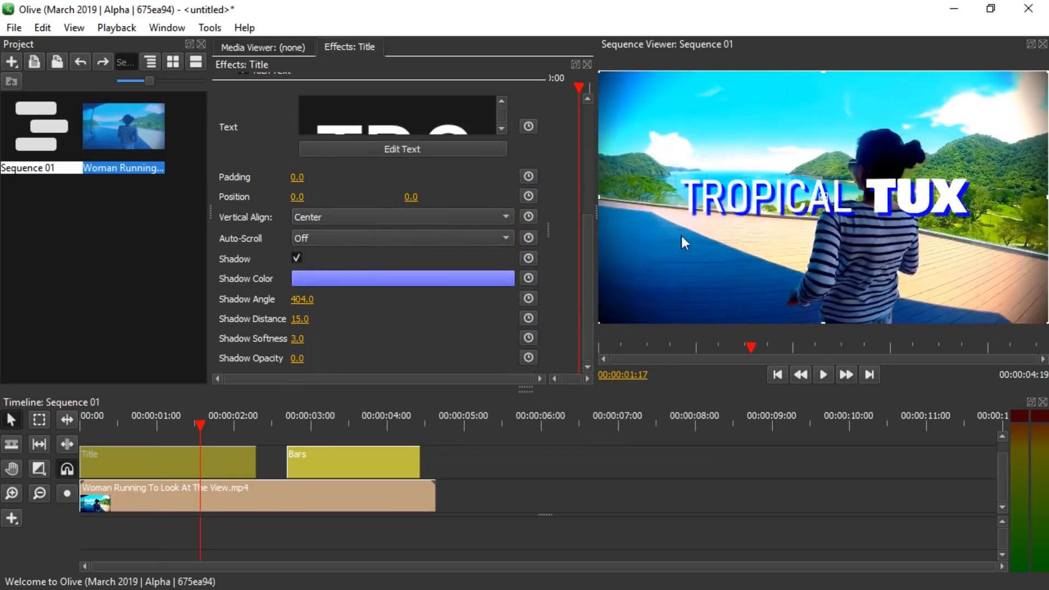
Change the title's shadow color to a dark navy blue and set the shadow softness to 5.
click(313, 281)
click(570, 221)
click(606, 440)
click(313, 281)
click(327, 180)
click(551, 148)
click(633, 440)
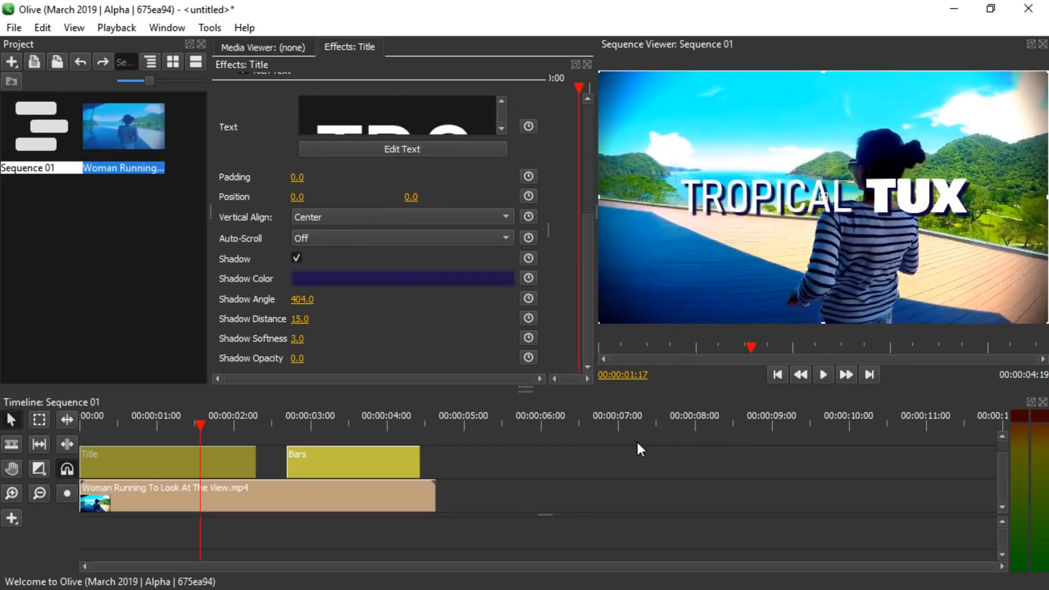
drag(298, 339, 299, 339)
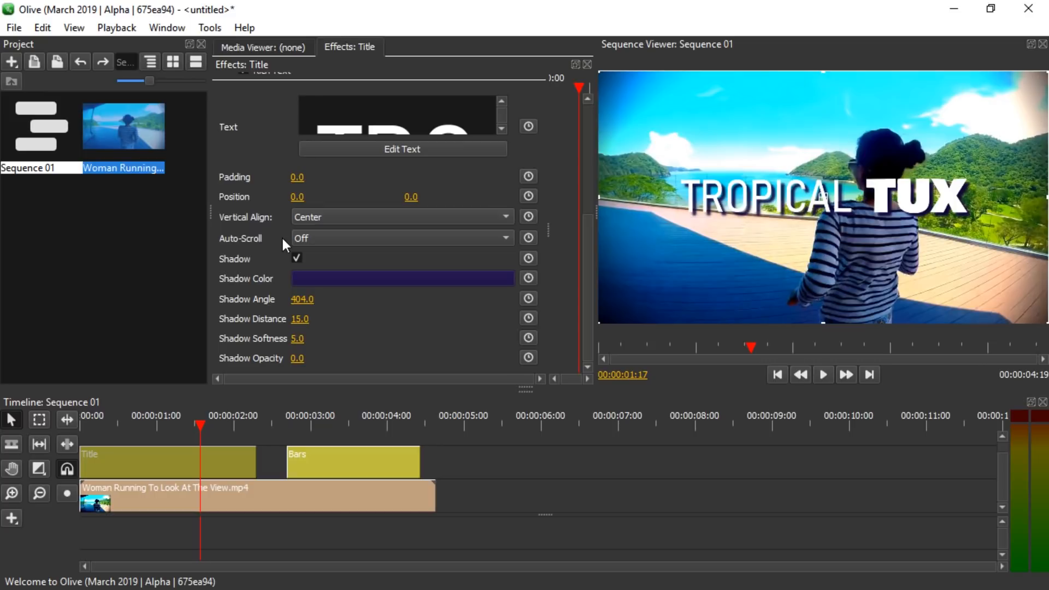
Set the title's Auto-Scroll to Up and play the sequence from the start to preview the movement.
click(353, 236)
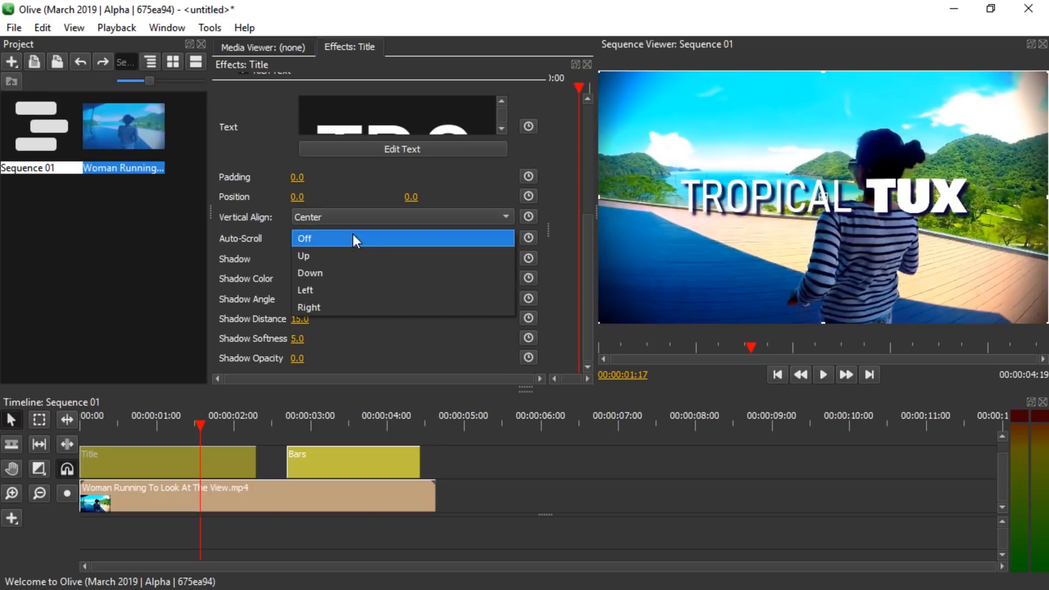
click(346, 255)
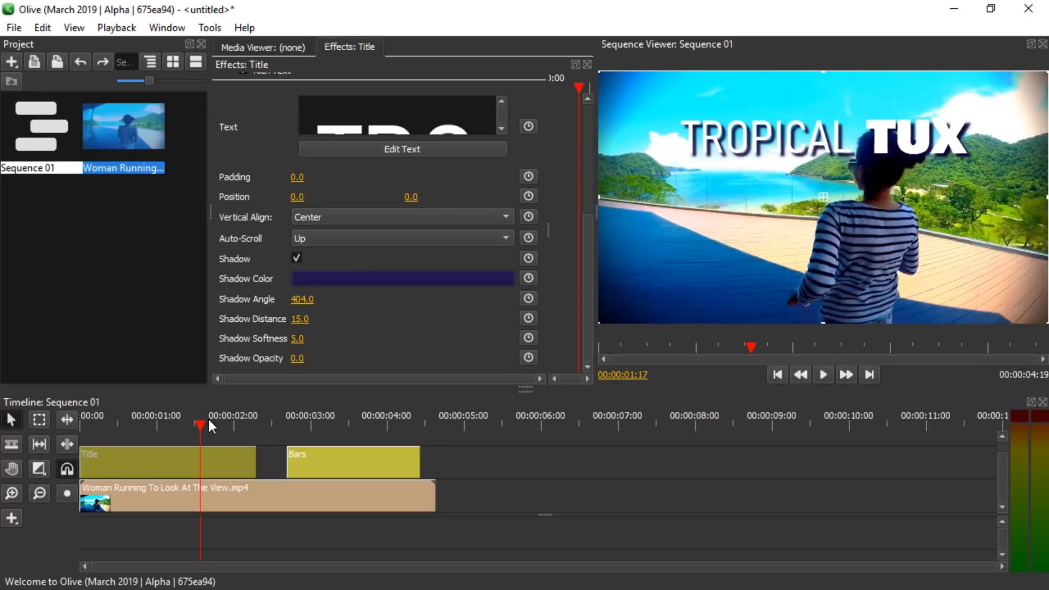
click(195, 431)
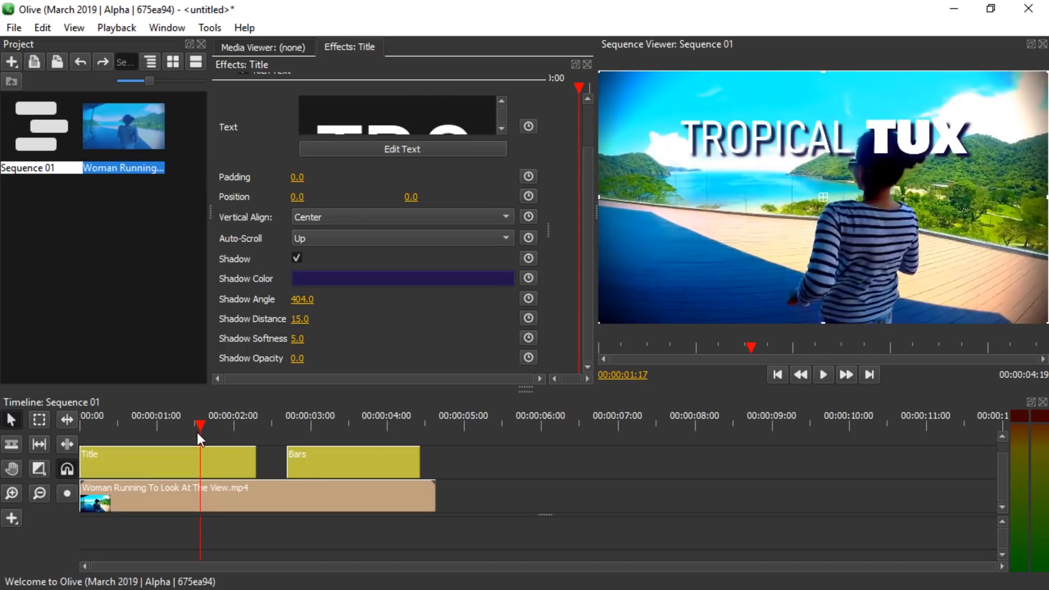
key(Home)
key(space)
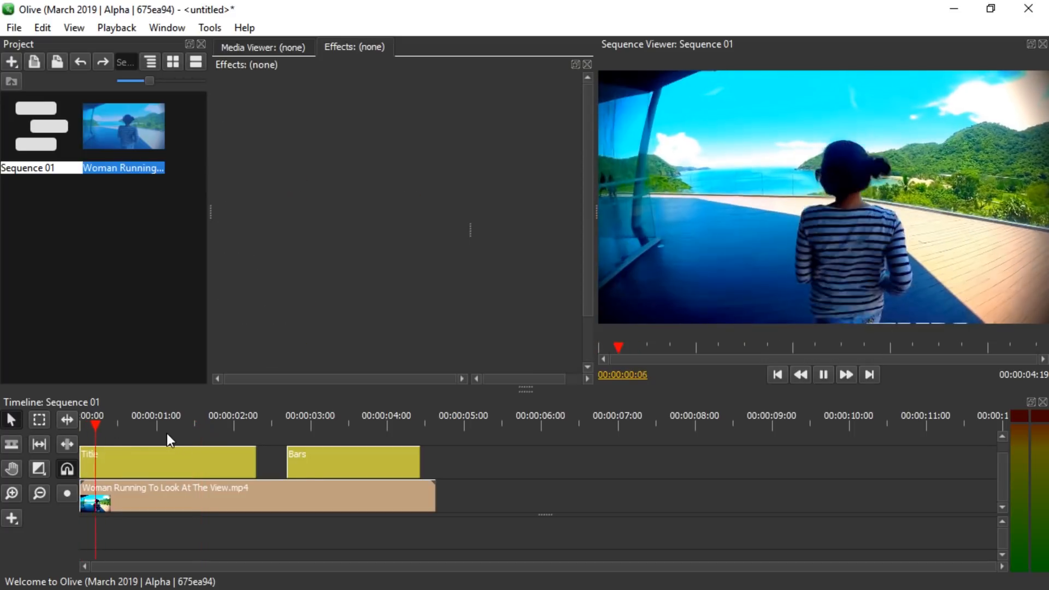
key(space)
click(257, 424)
drag(250, 420, 70, 427)
key(space)
key(space)
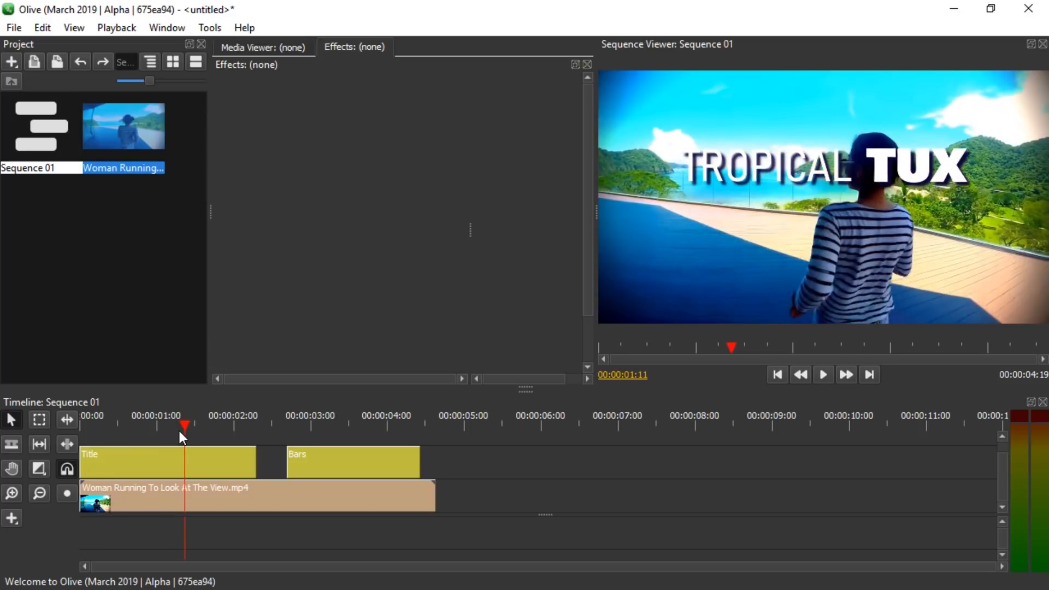
Add several lines reading "test" below TUX in the title's text.
click(188, 454)
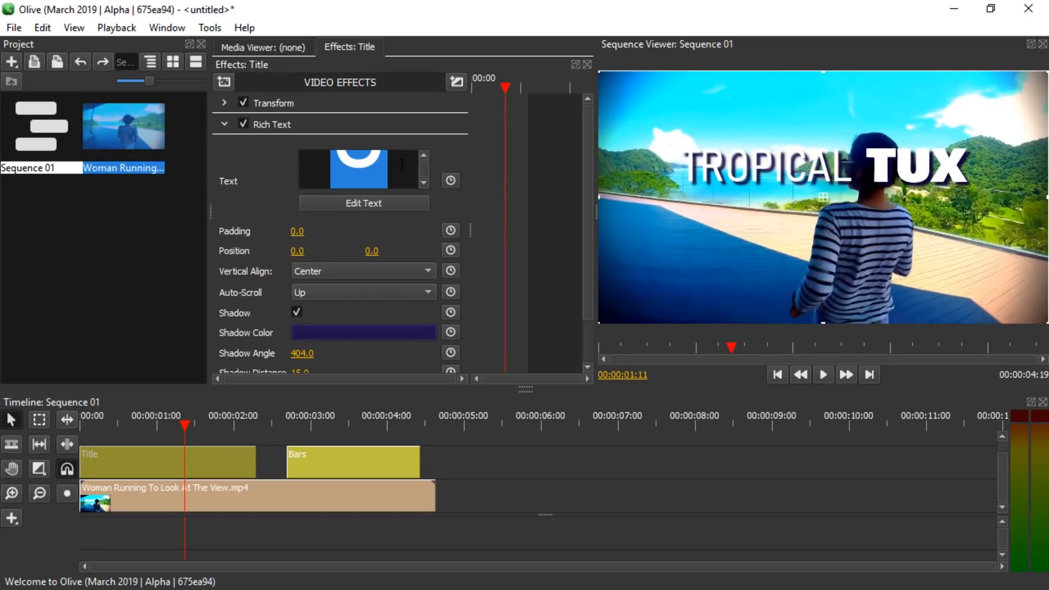
click(363, 203)
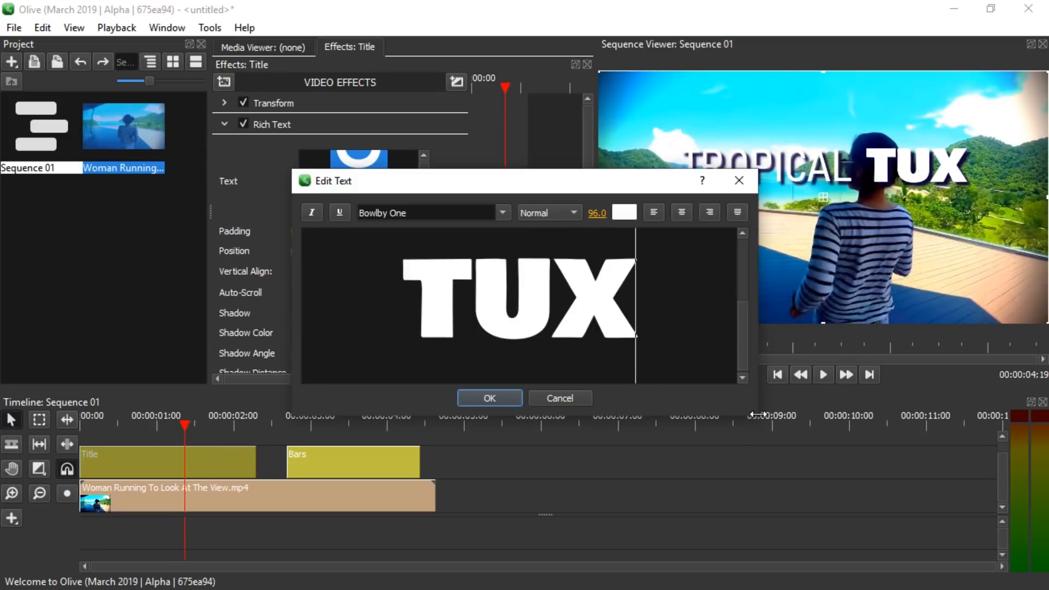
drag(757, 415, 986, 527)
key(Return)
text(test)
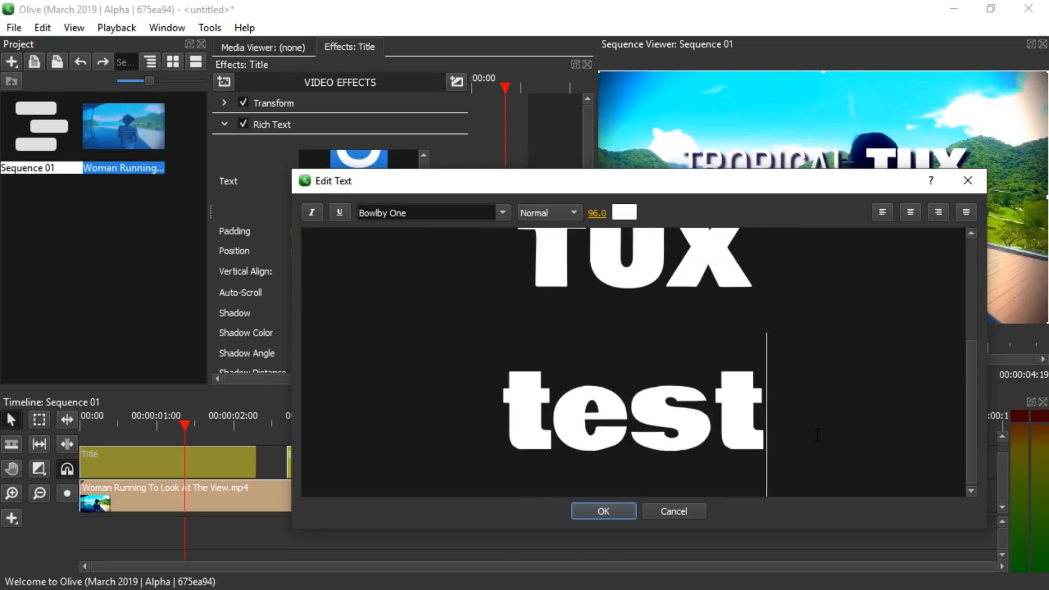
key(Return)
text(tes)
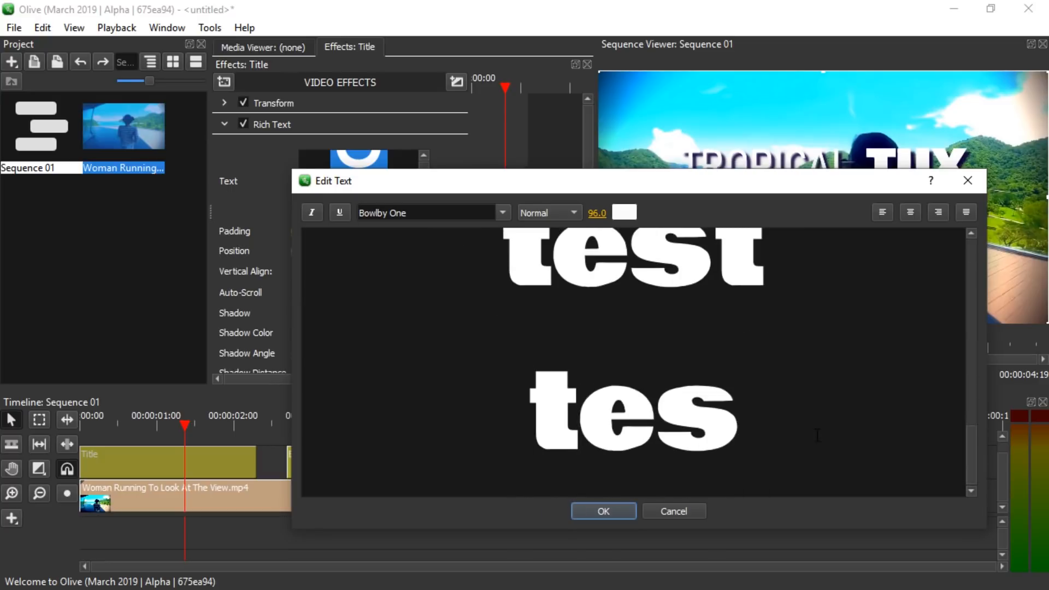
key(BackSpace)
key(BackSpace)
key(BackSpace)
text(test)
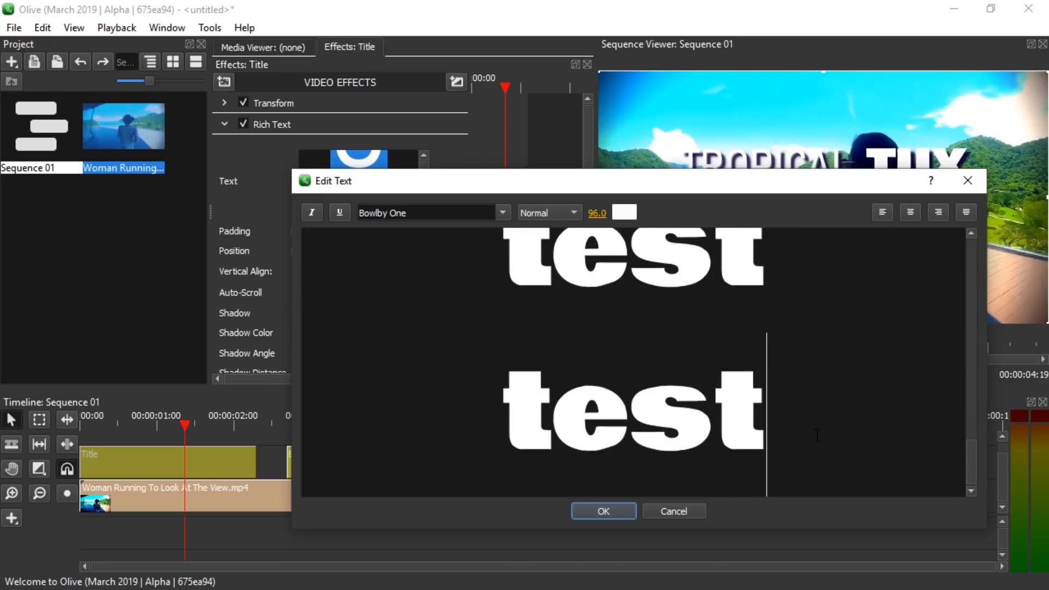
click(606, 510)
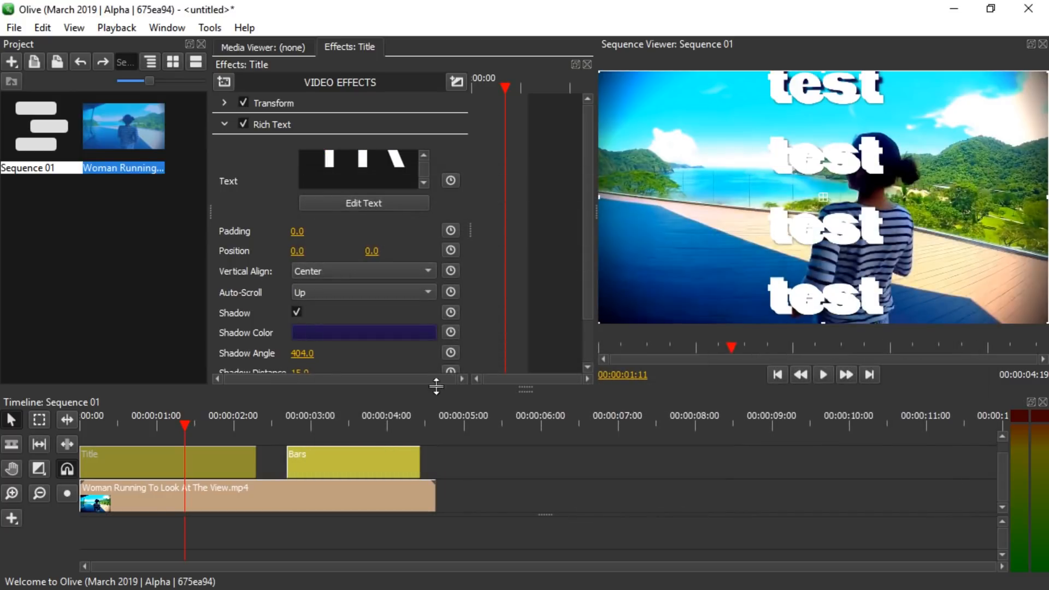
Play the sequence from the start to preview the upward scroll of the longer title.
drag(164, 426, 81, 431)
key(space)
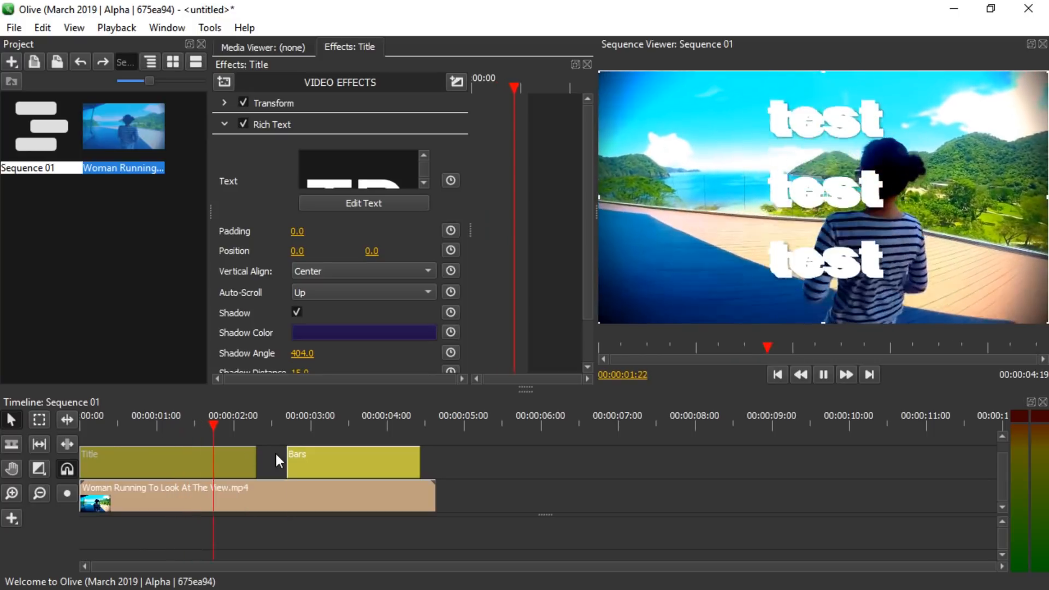
click(244, 425)
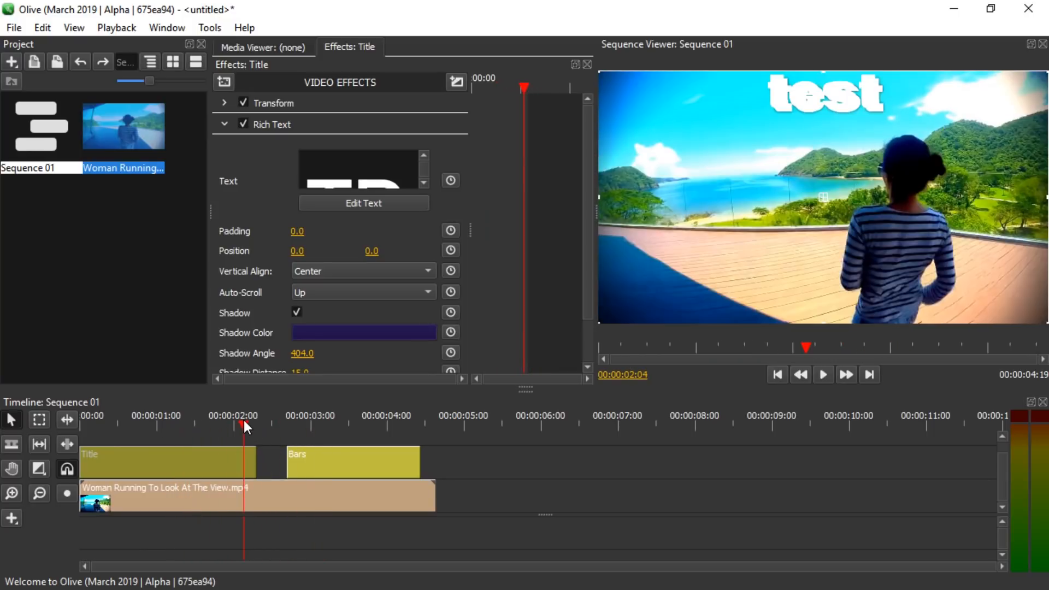
Delete the added "test" lines so the title reads only TROPICAL TUX, and play the sequence from the start.
click(407, 204)
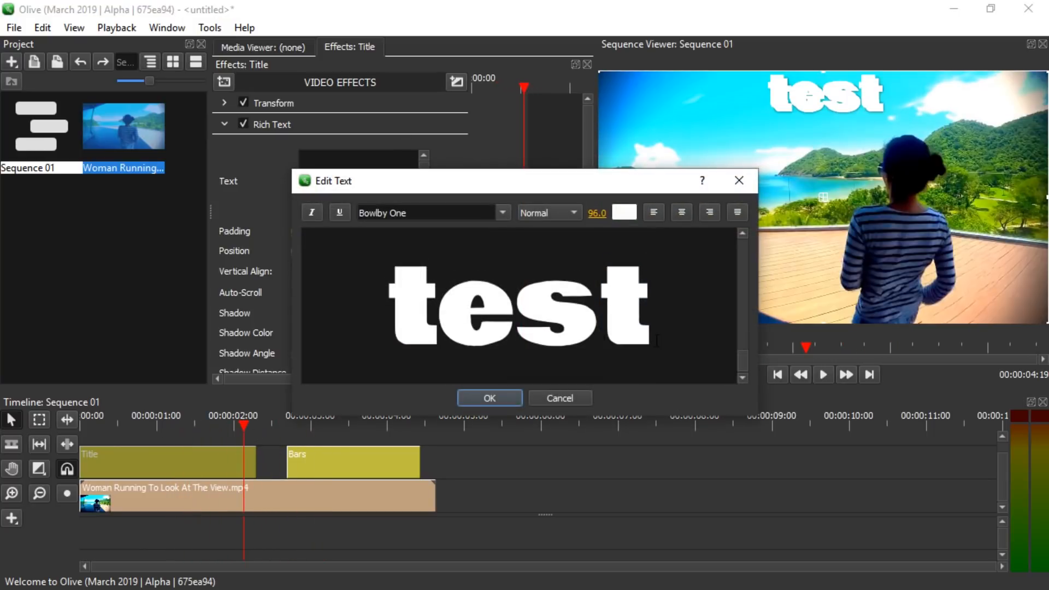
key(ctrl+a)
drag(629, 173, 428, 363)
scroll(438, 332, down, 4)
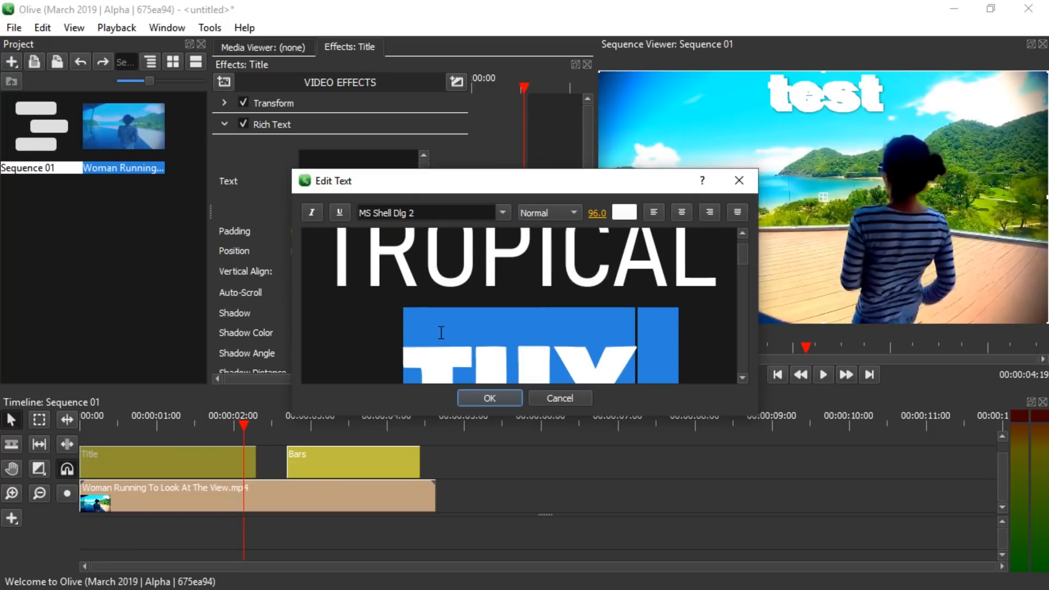
click(442, 324)
click(481, 398)
key(Home)
key(space)
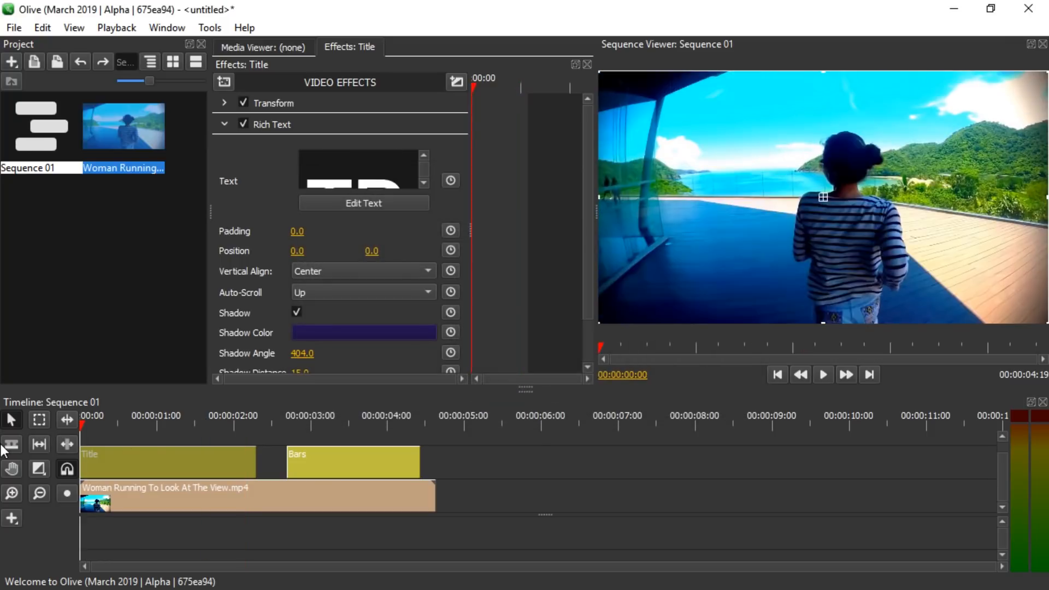
Set the title's Auto-Scroll to Left and play the sequence from near the start to preview it.
click(331, 295)
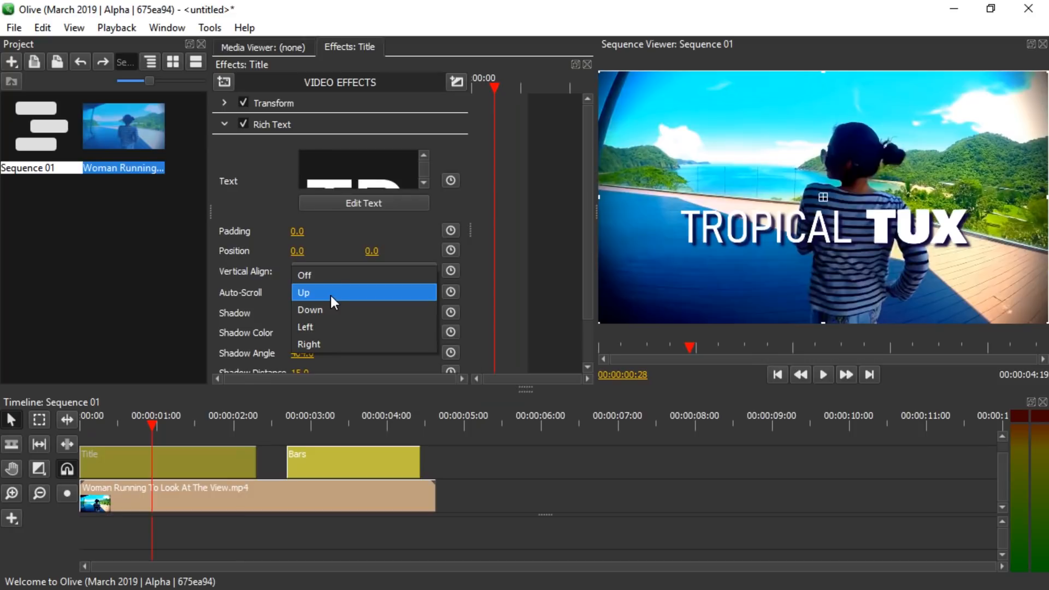
click(320, 330)
key(Home)
key(space)
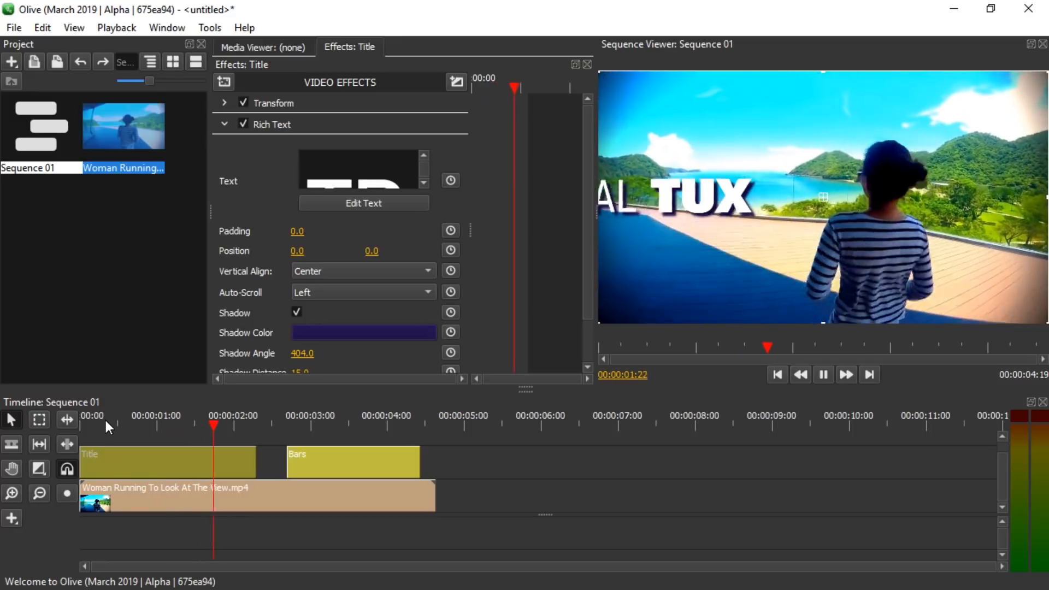
click(104, 418)
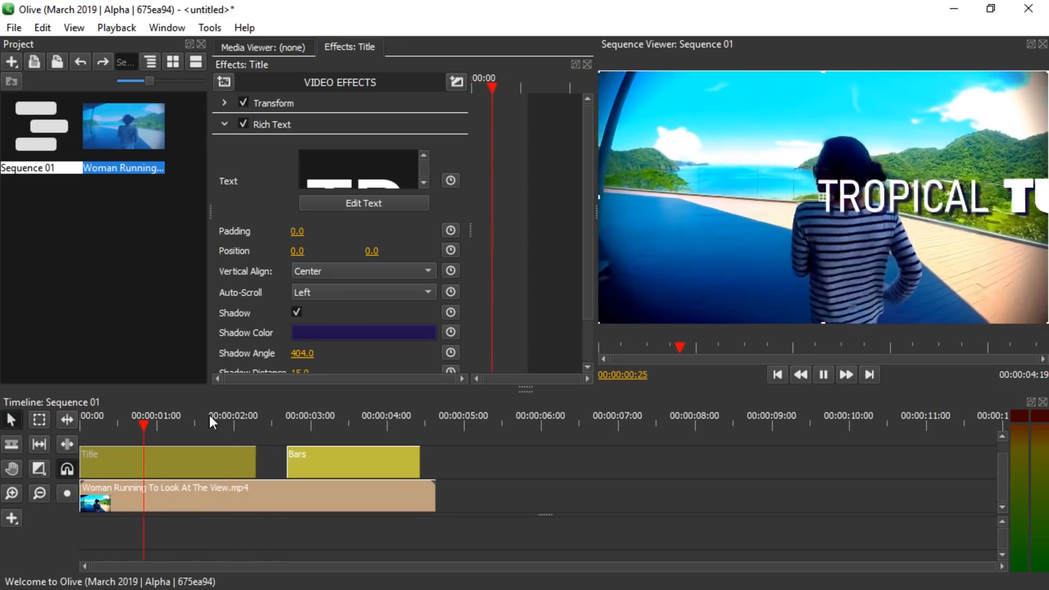
Turn the title's Auto-Scroll Off and return the playhead to the start of the sequence.
click(339, 293)
click(334, 236)
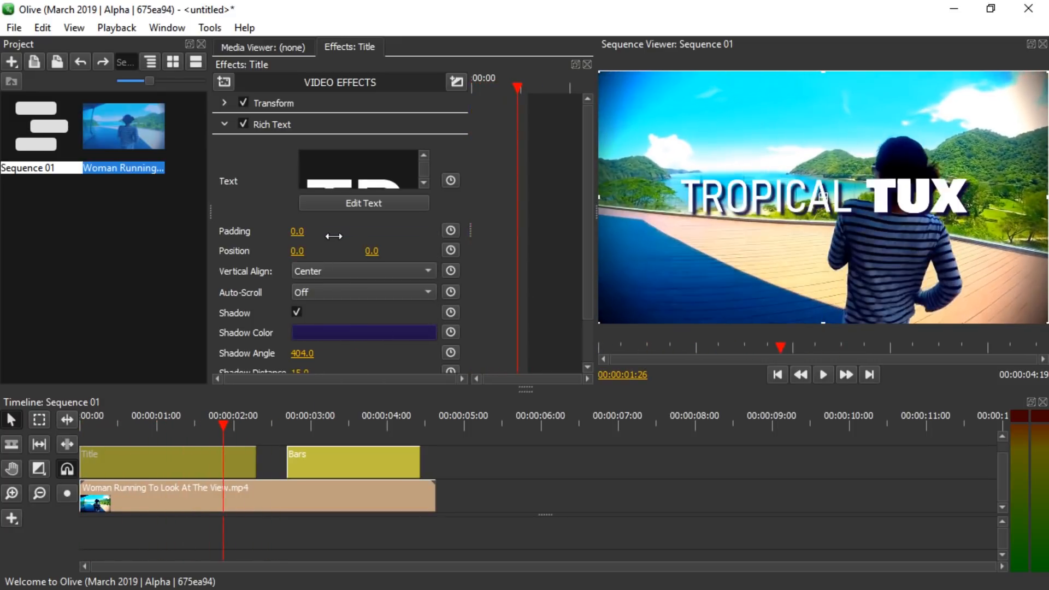
drag(199, 421, 45, 423)
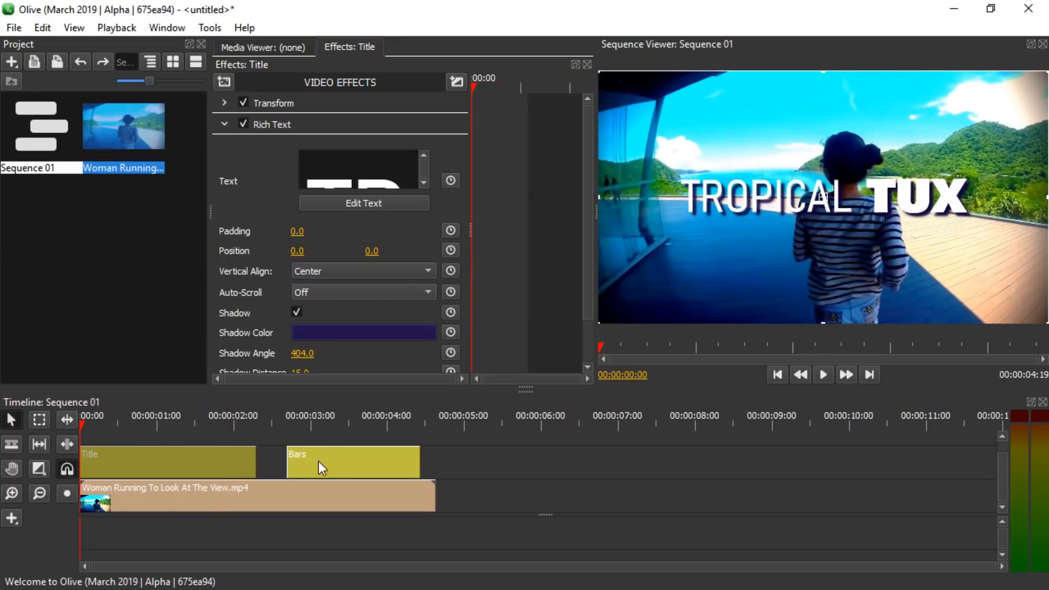
Enlarge the timeline area, move the Title clip up one track, and place the Bars clip beneath it at the sequence start.
drag(571, 401, 546, 347)
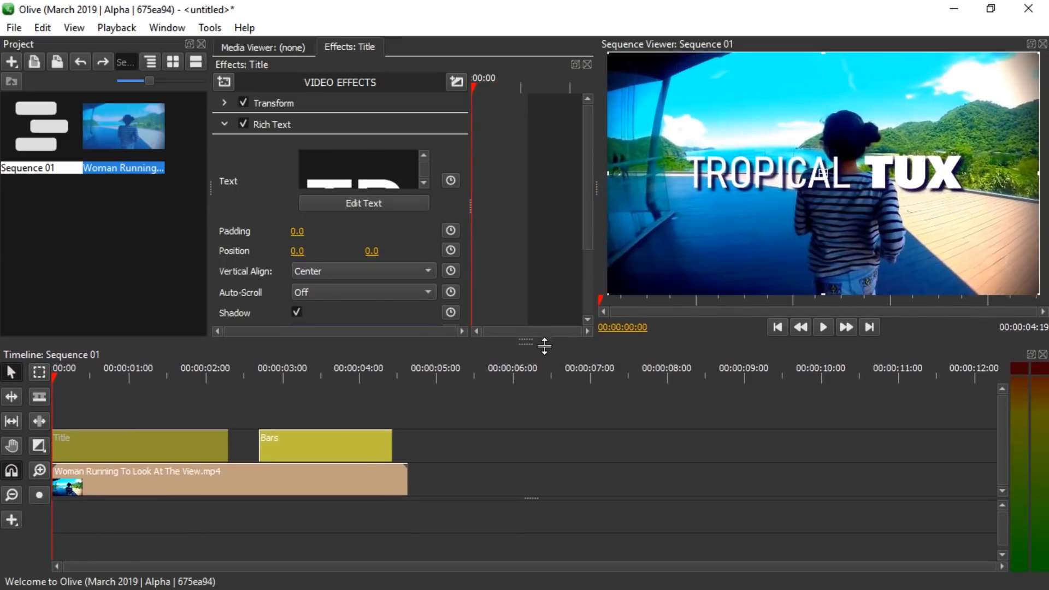
drag(168, 440, 163, 413)
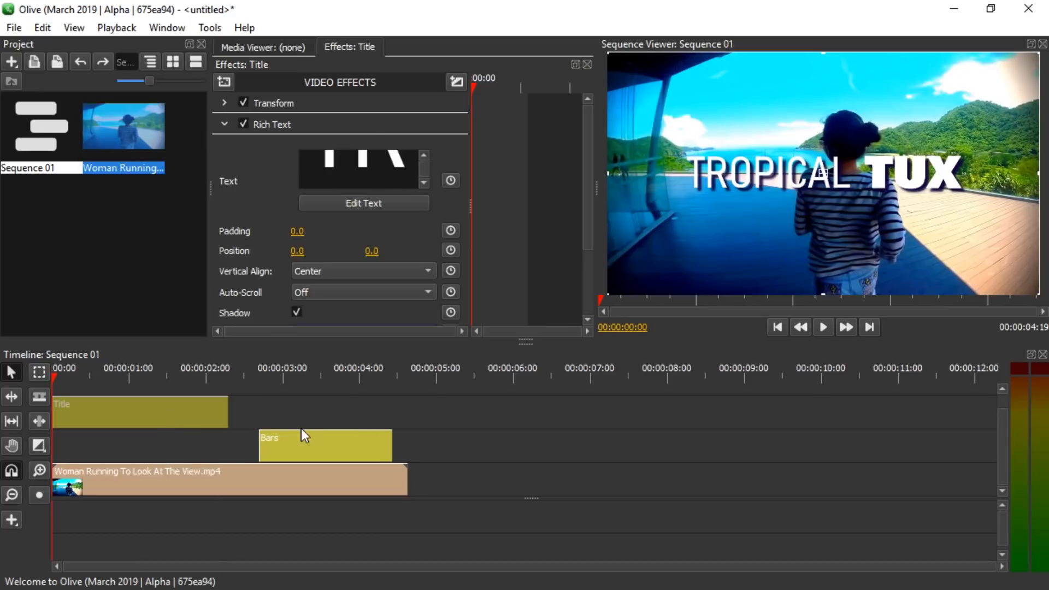
click(310, 444)
drag(310, 444, 101, 449)
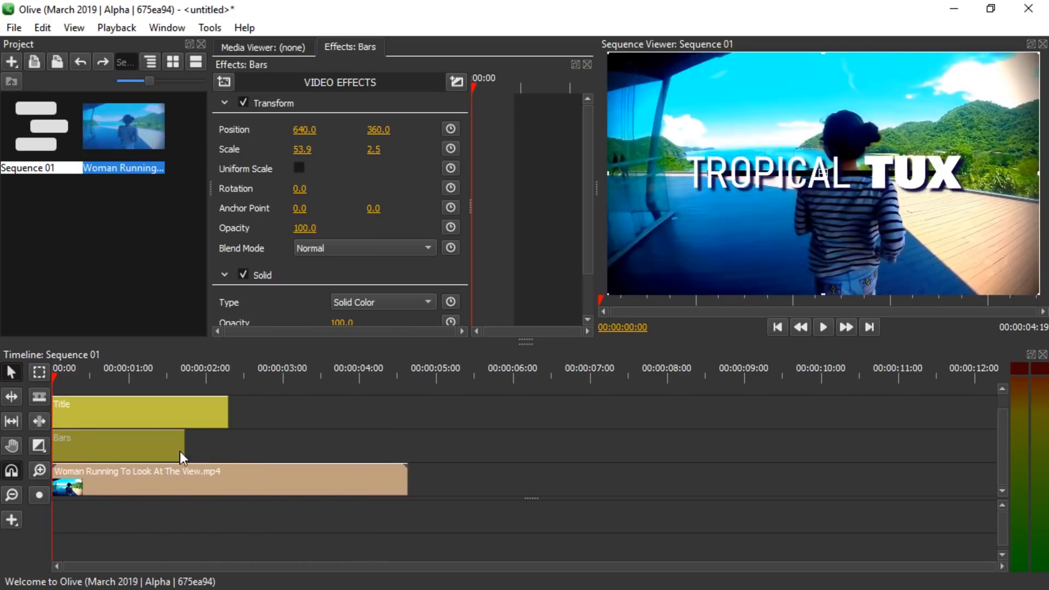
Extend the Title and Bars clips to end at 00:00:03:00, and return the playhead to the sequence start.
click(283, 374)
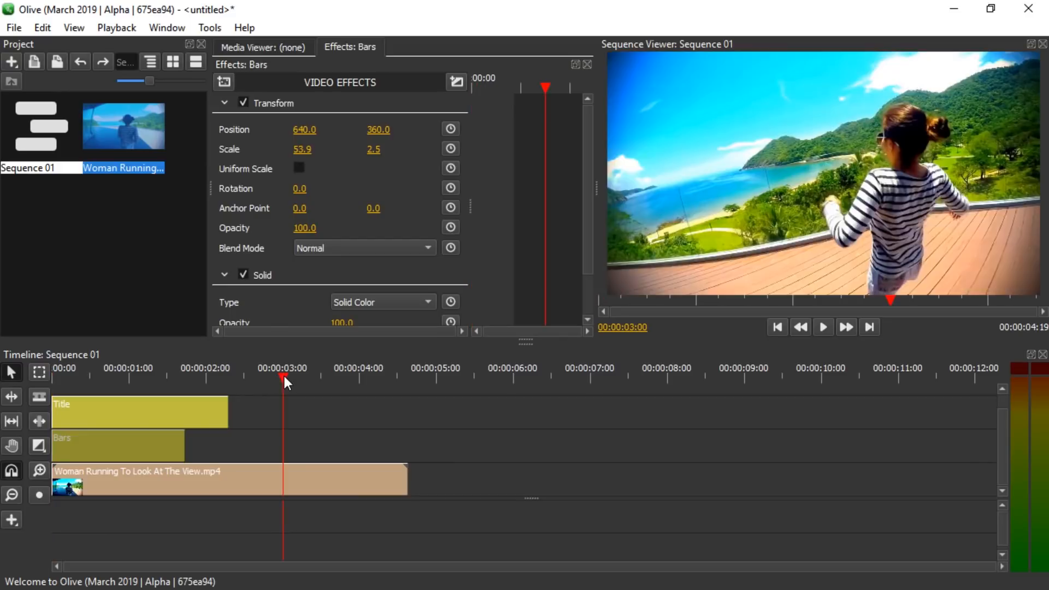
drag(227, 413, 283, 413)
drag(183, 443, 277, 444)
key(Home)
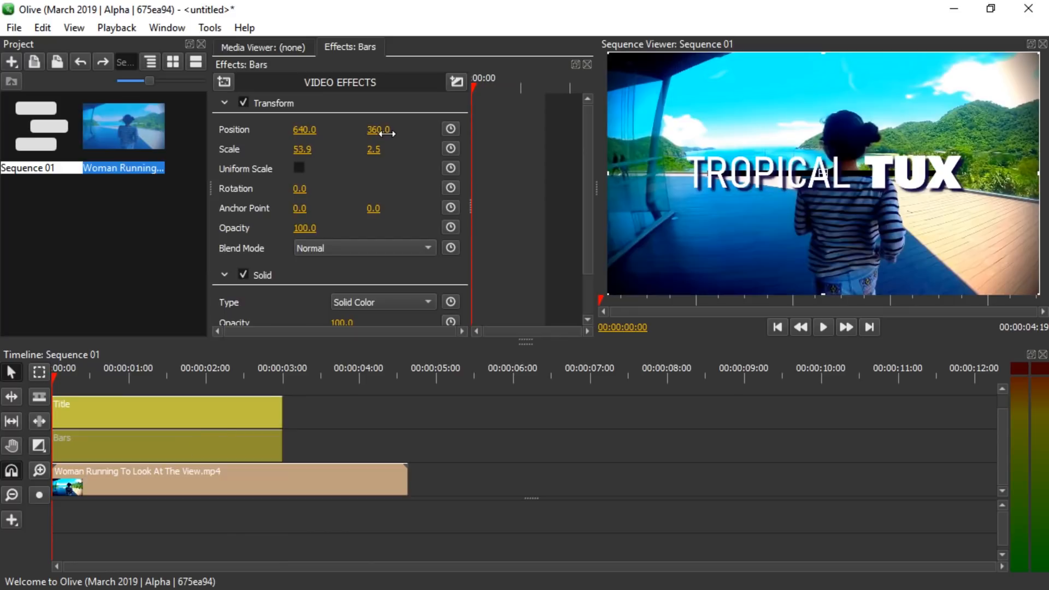
Place the black line under the title at position 648, 435 and scale it to 66.9 by 1.0.
drag(378, 129, 425, 130)
drag(302, 149, 307, 130)
drag(378, 130, 412, 130)
drag(302, 149, 300, 149)
drag(374, 150, 365, 149)
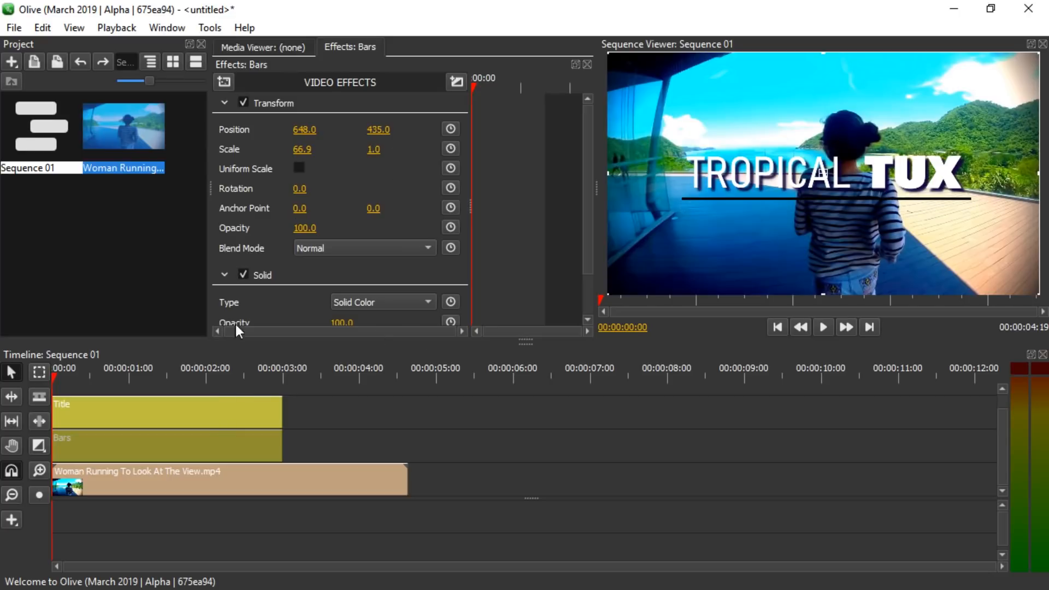
Change the solid line's color from black to white and set its Solid opacity to 75.
scroll(575, 239, down, 3)
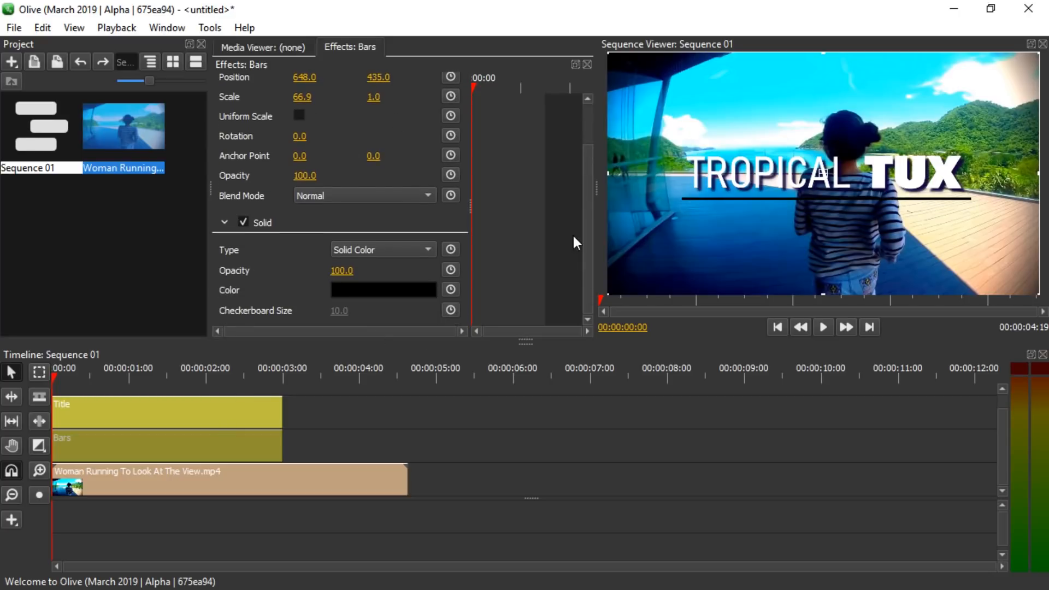
click(357, 289)
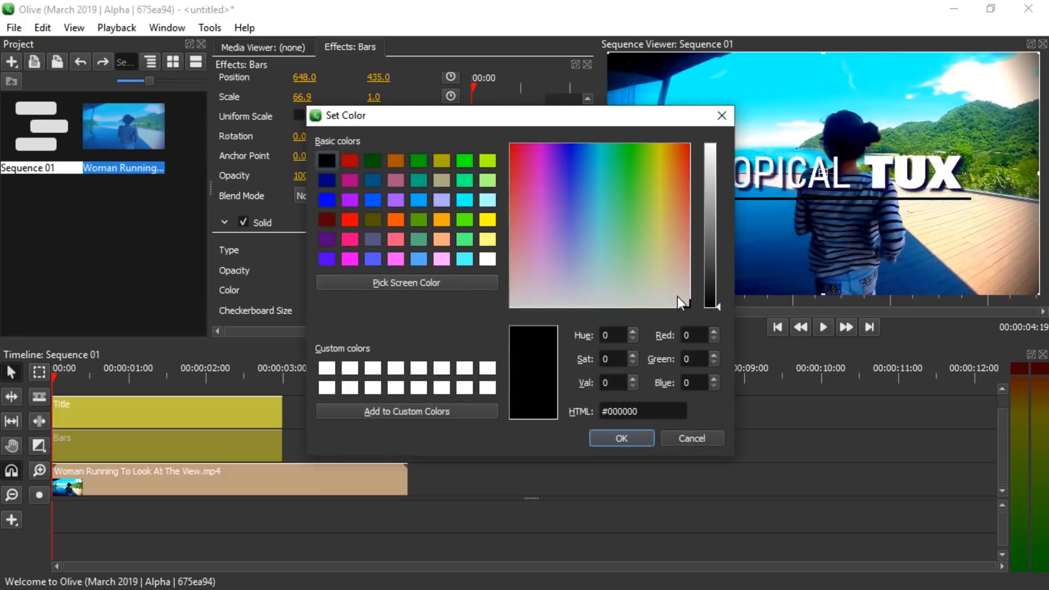
drag(710, 254, 704, 97)
click(605, 433)
click(339, 270)
text(75)
key(Return)
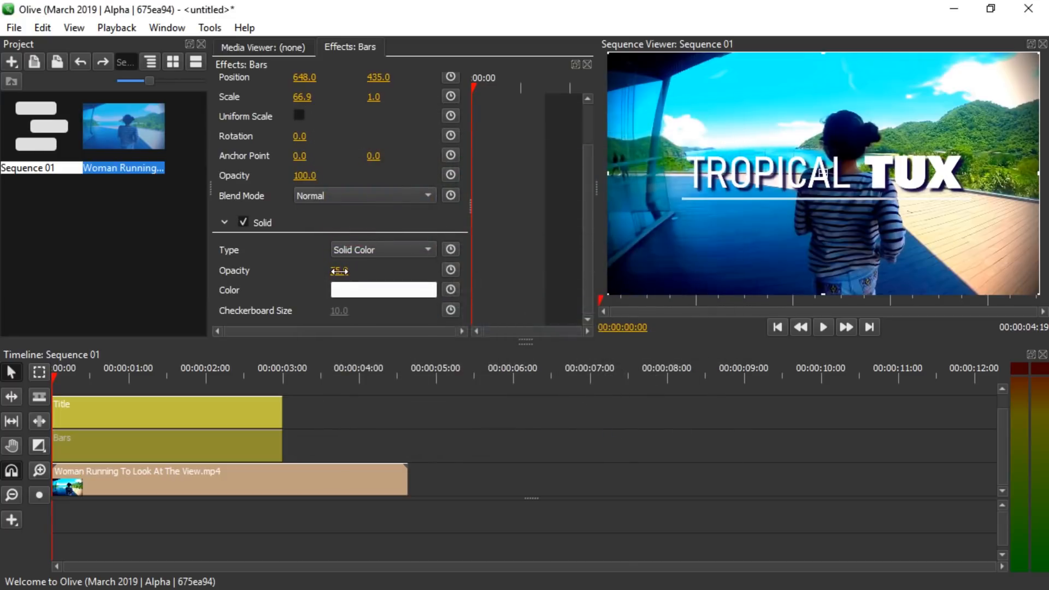
Enable Position keyframing for the TROPICAL TUX title at 00:00:00:15.
key(space)
drag(140, 382, 91, 382)
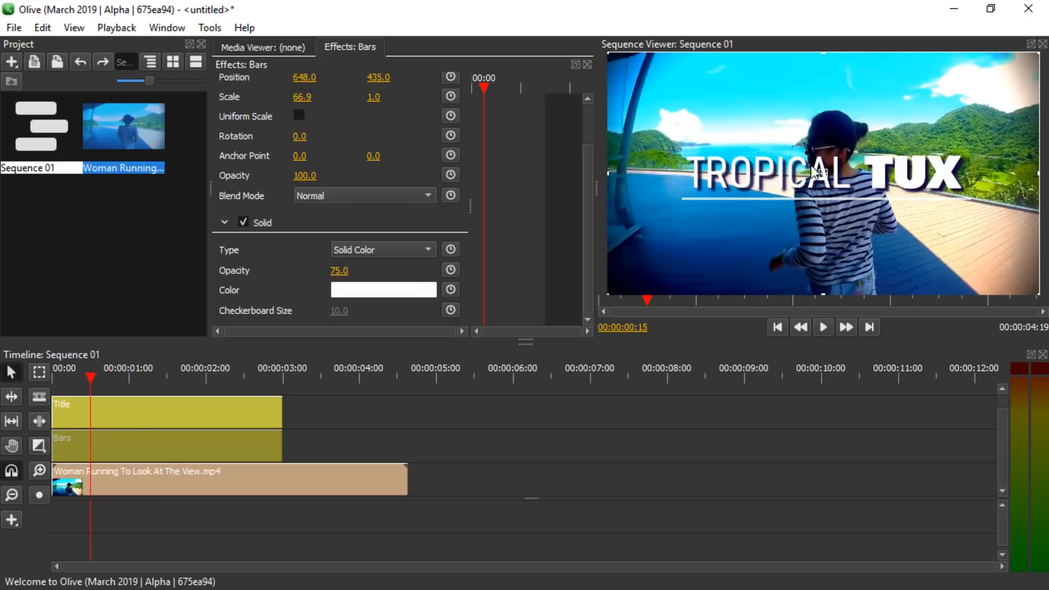
click(773, 188)
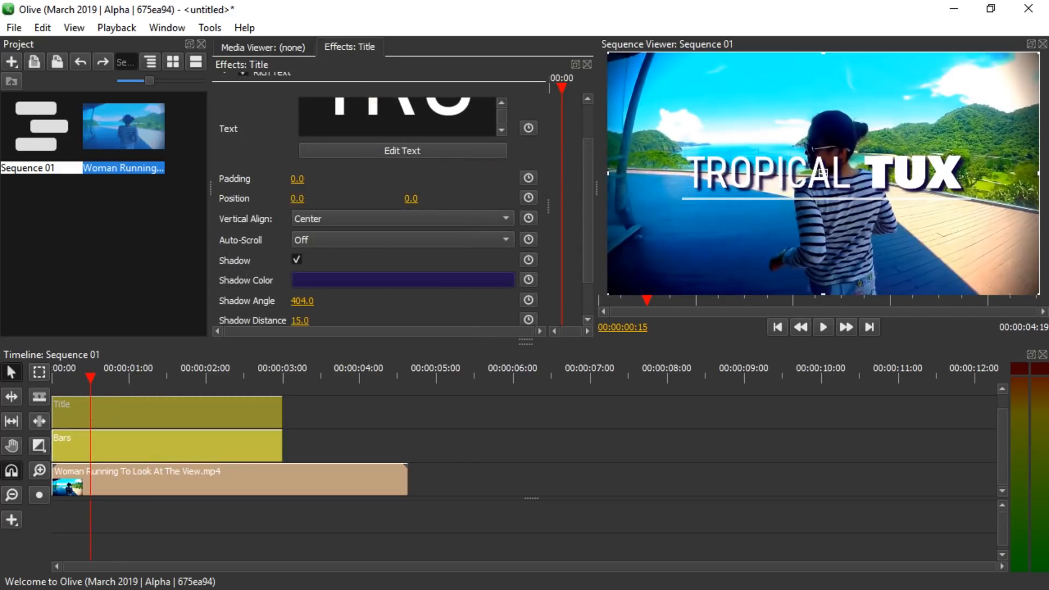
drag(586, 215, 587, 172)
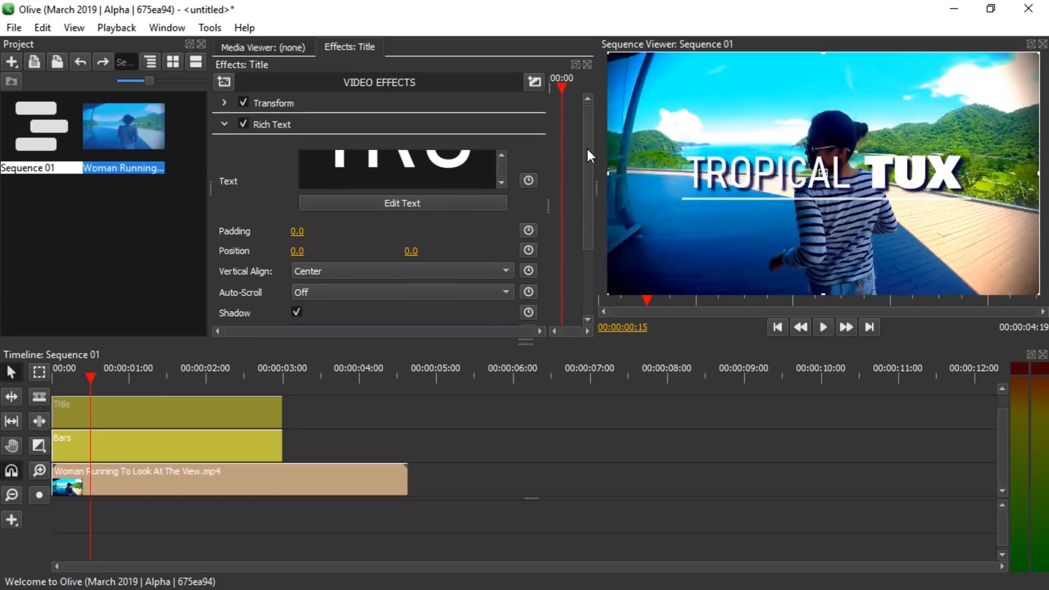
click(225, 103)
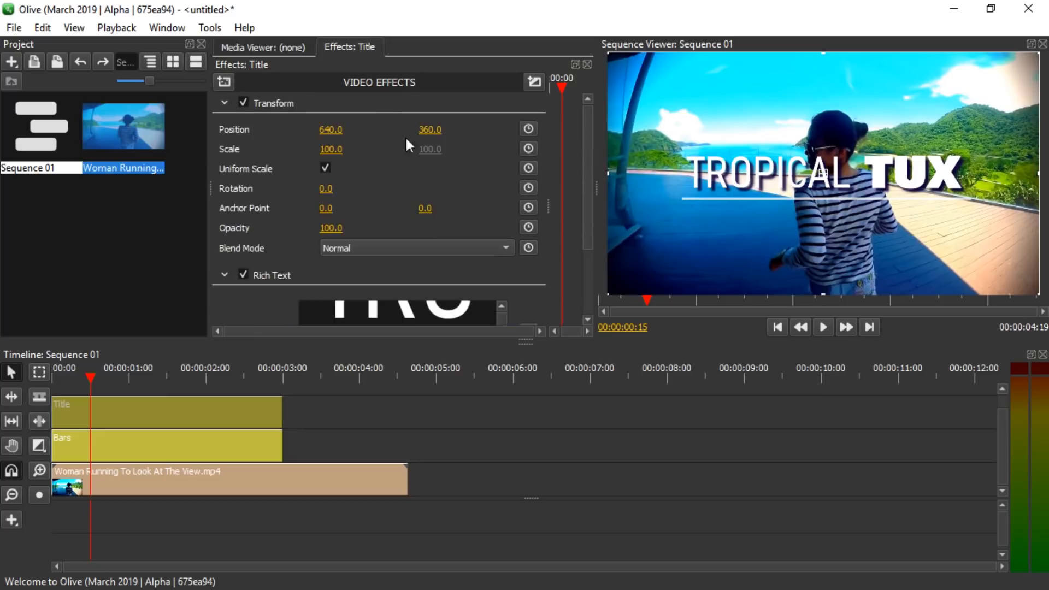
click(530, 130)
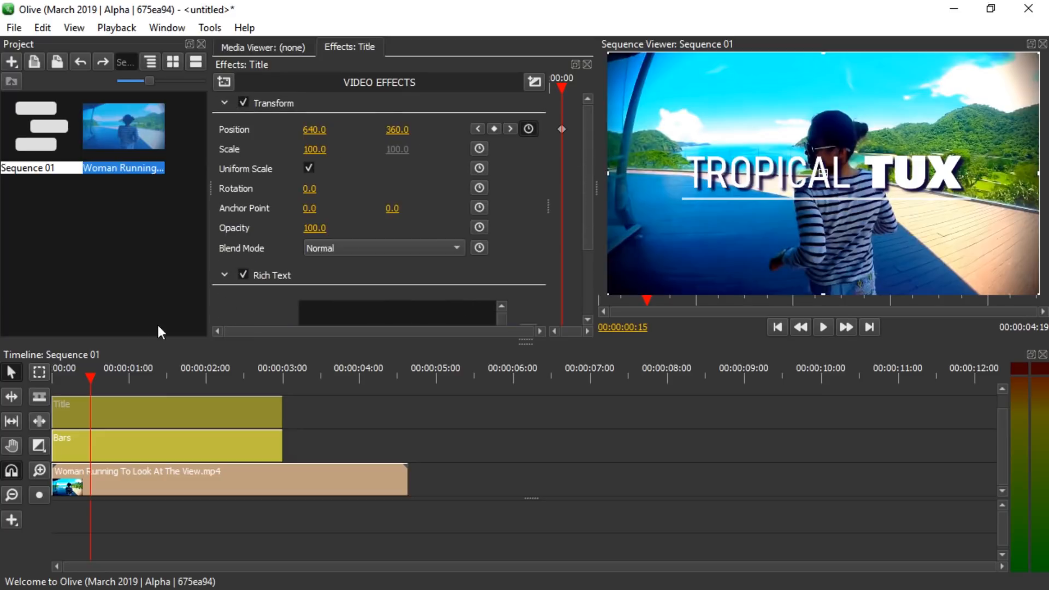
At the sequence start, set the title's horizontal position to 1916 and play back the slide-in.
drag(81, 375, 44, 379)
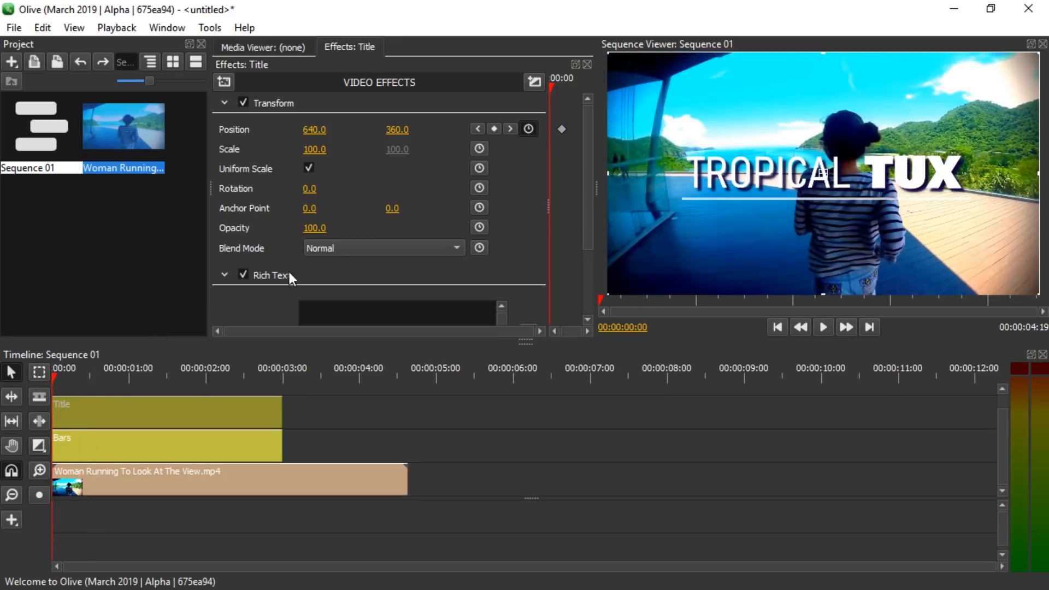
drag(315, 130, 401, 130)
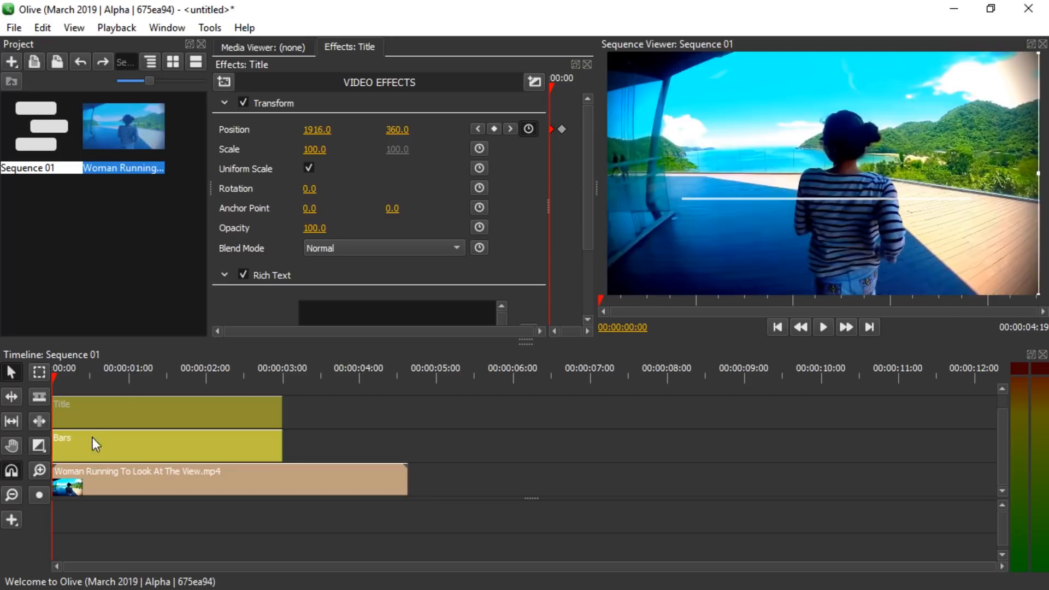
key(space)
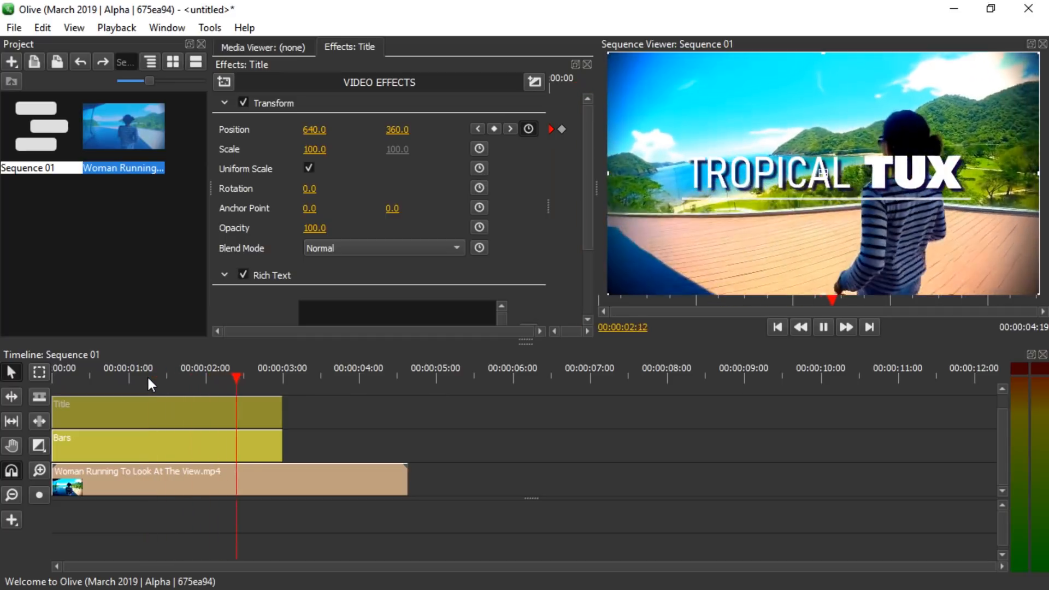
key(space)
Add a Position keyframe to the title at 00:00:02:22 and set its vertical position to 798 at 00:00:02:29.
click(265, 377)
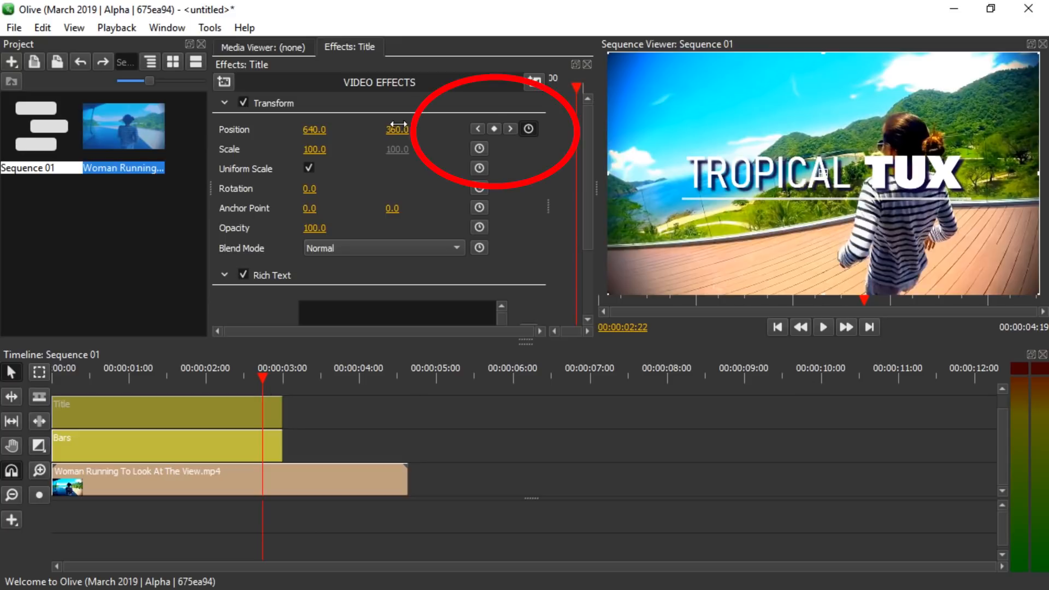
click(494, 129)
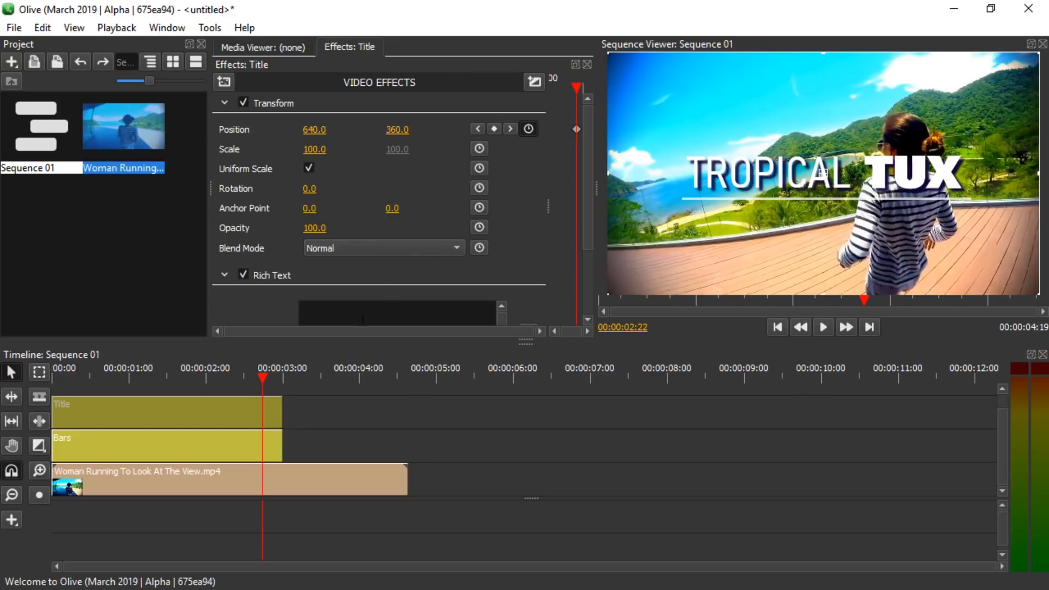
click(278, 376)
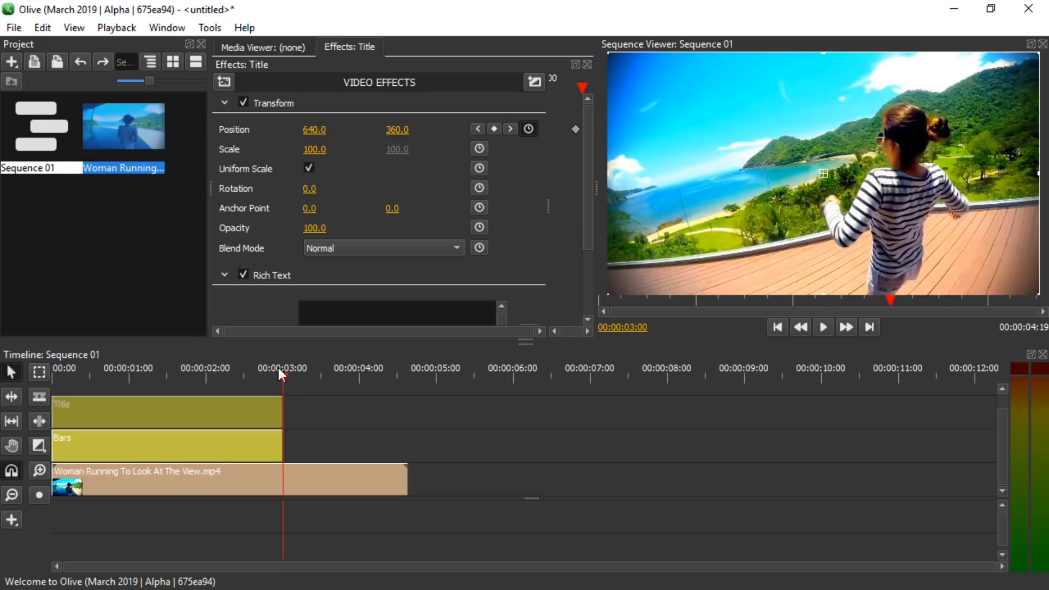
key(Left)
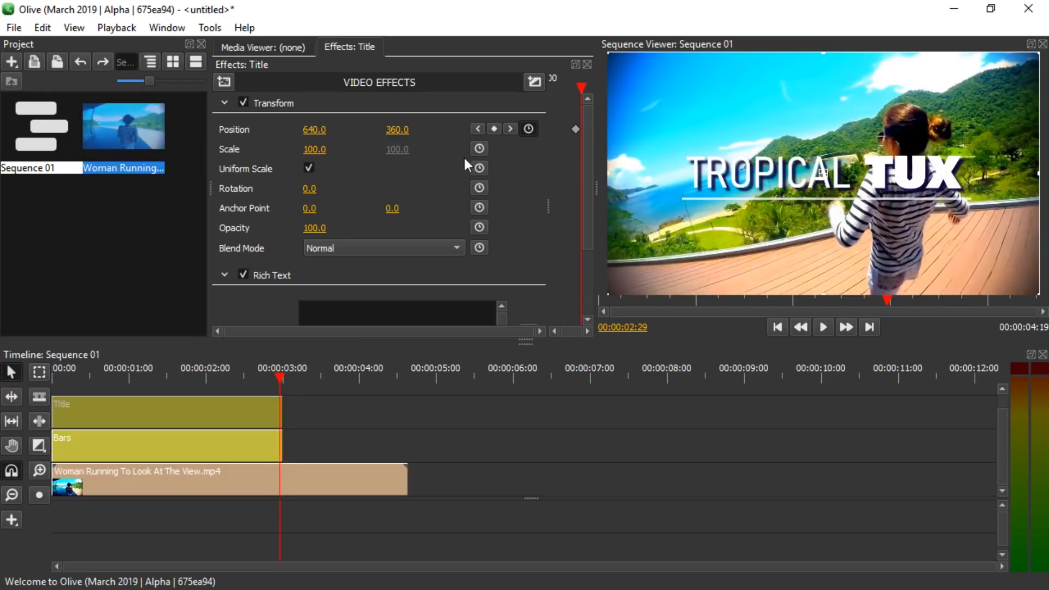
drag(389, 131, 449, 131)
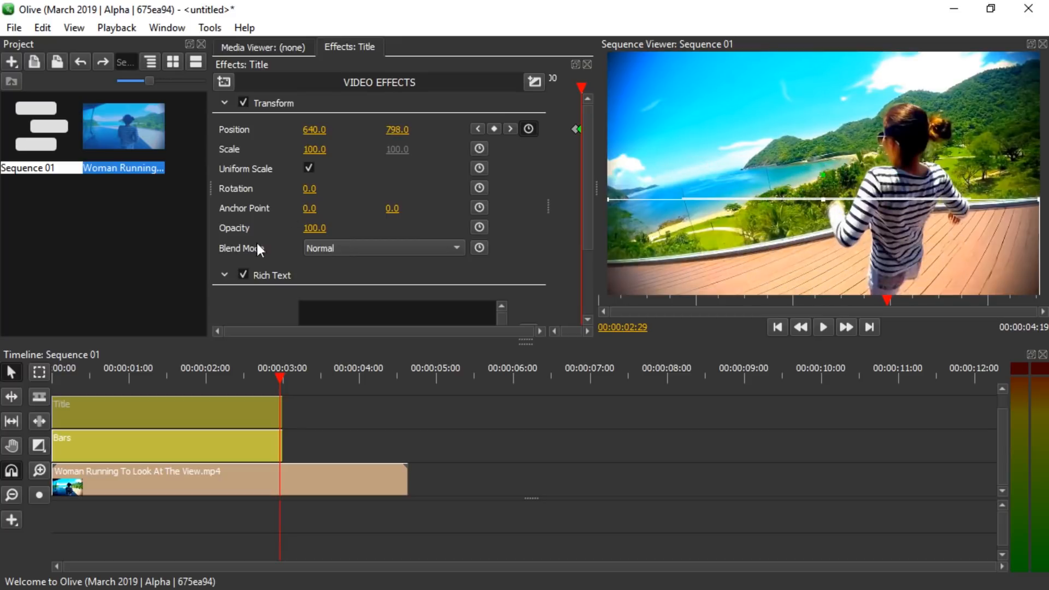
Play the title animation from the sequence start and step through its Position keyframes.
key(Home)
key(space)
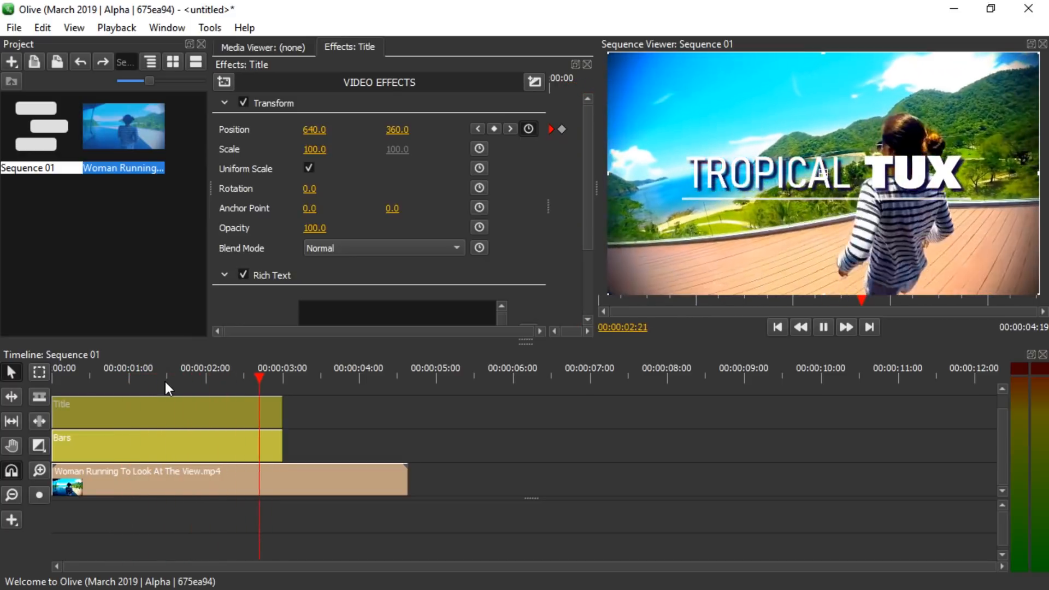
mouse_move(198, 379)
mouse_down()
mouse_move(140, 384)
mouse_move(213, 382)
mouse_up()
key(Home)
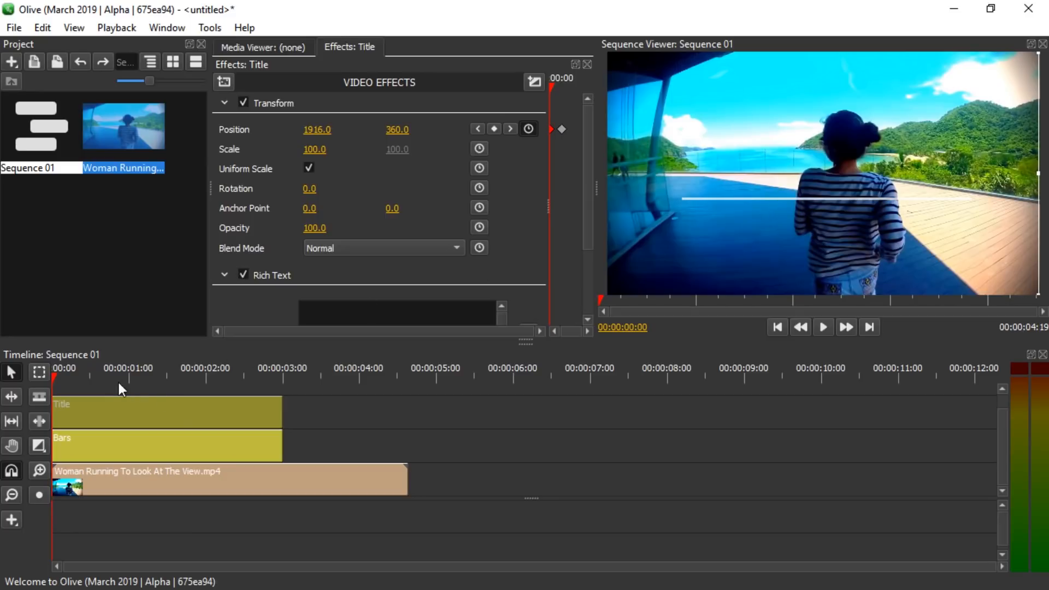
key(space)
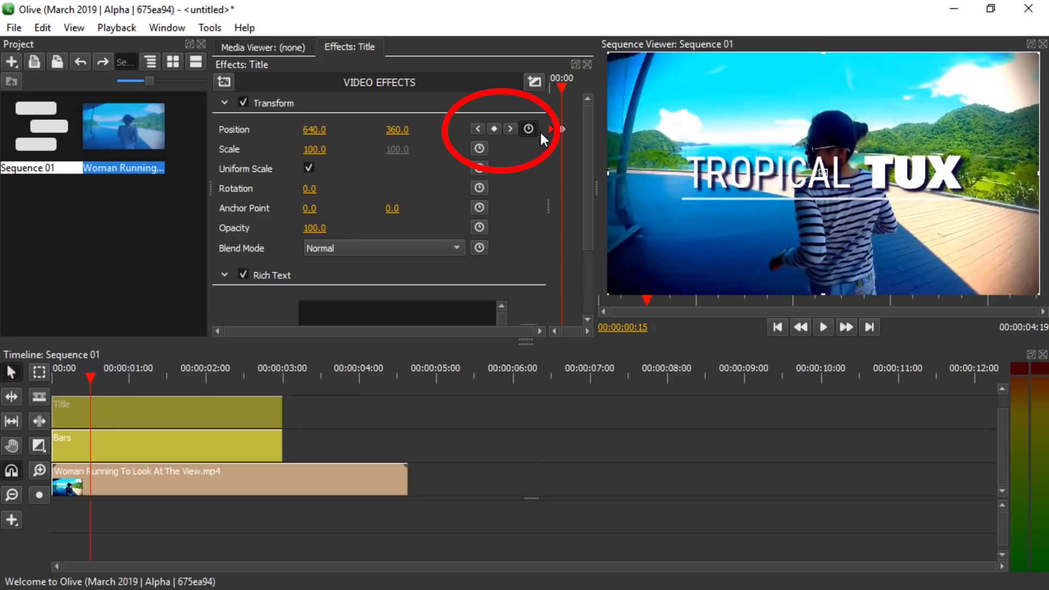
click(510, 131)
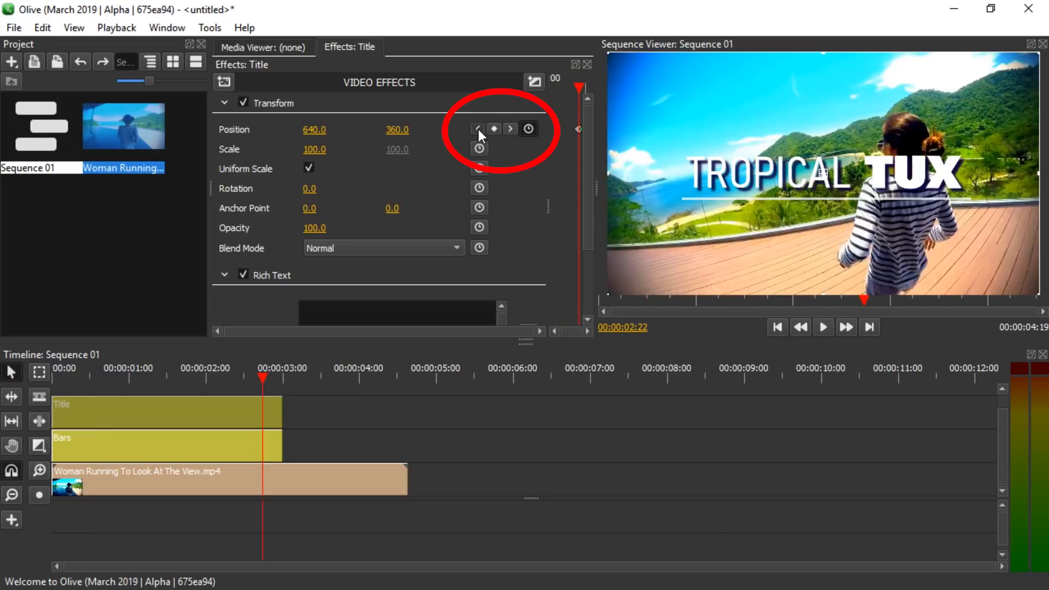
click(478, 129)
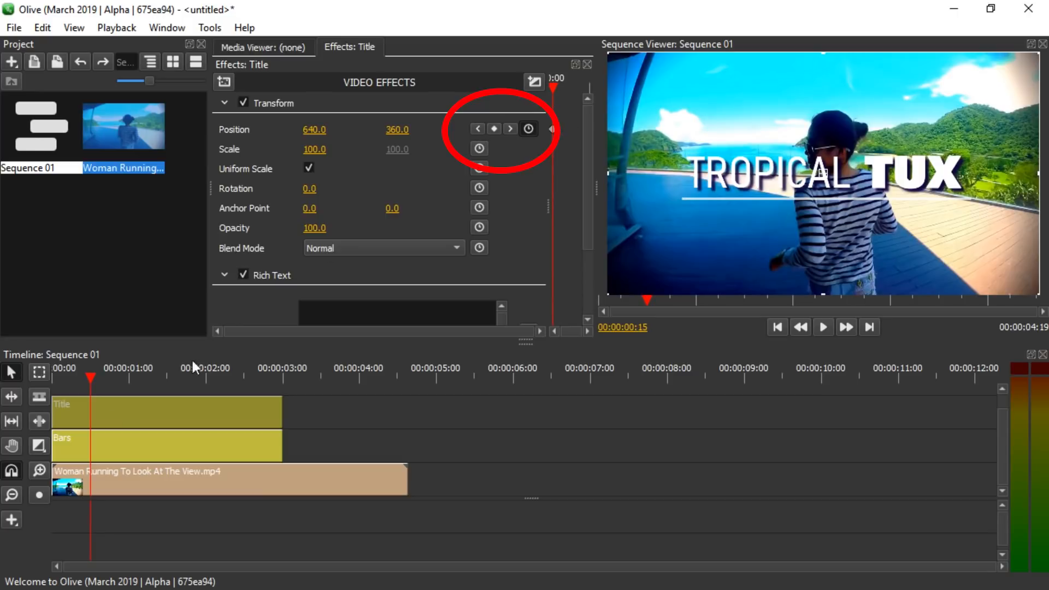
Enable Scale keyframing on the Bars clip at 00:00:00:15 and add a second Scale keyframe at 00:00:00:25.
click(119, 441)
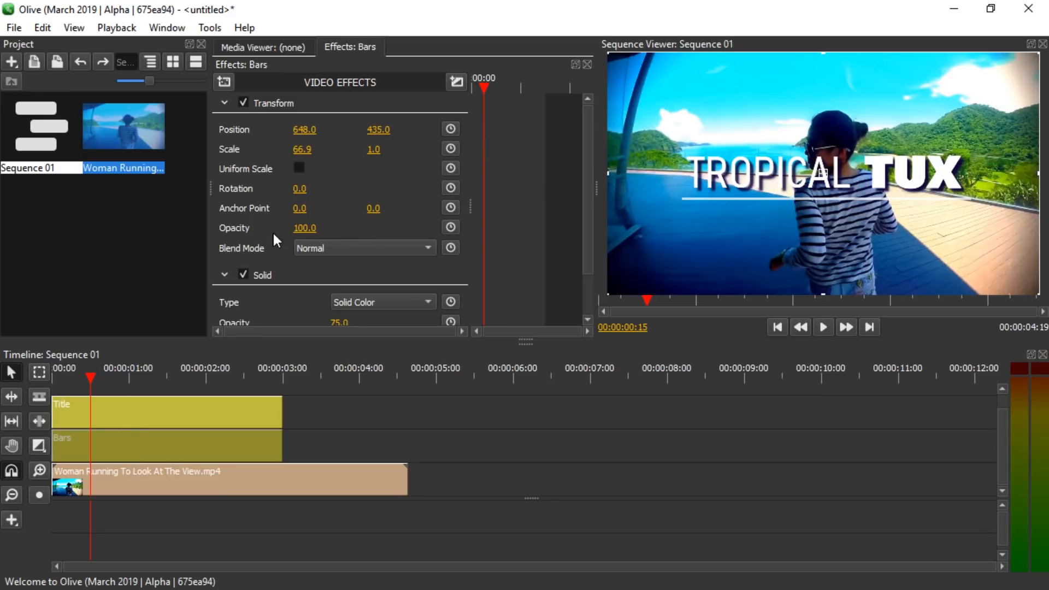
click(453, 150)
drag(91, 373, 116, 376)
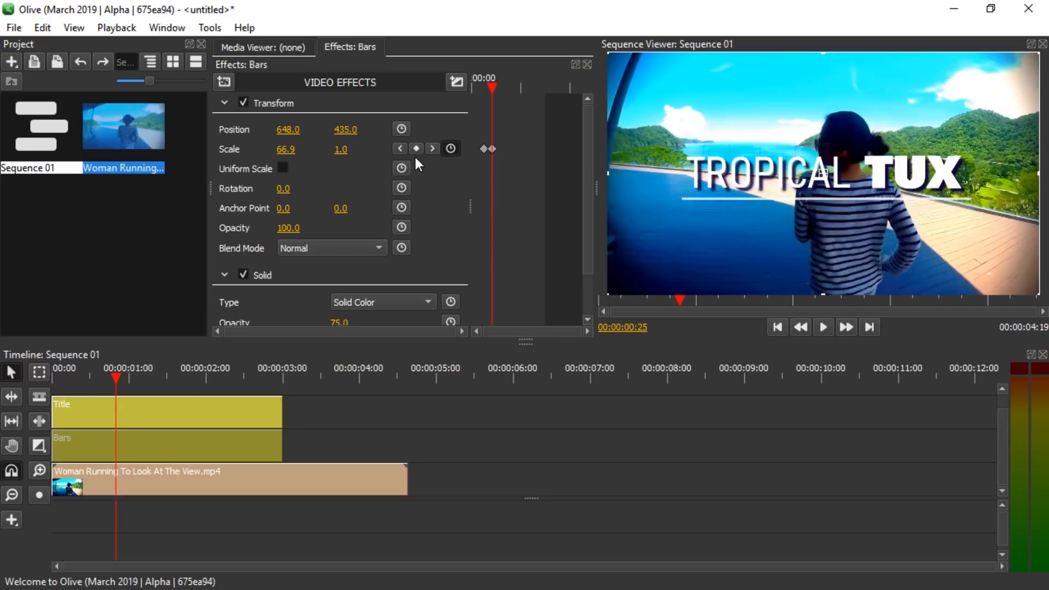
Go back to the line's first Scale keyframe at 00:00:00:15 and set its horizontal scale to 0.
click(404, 152)
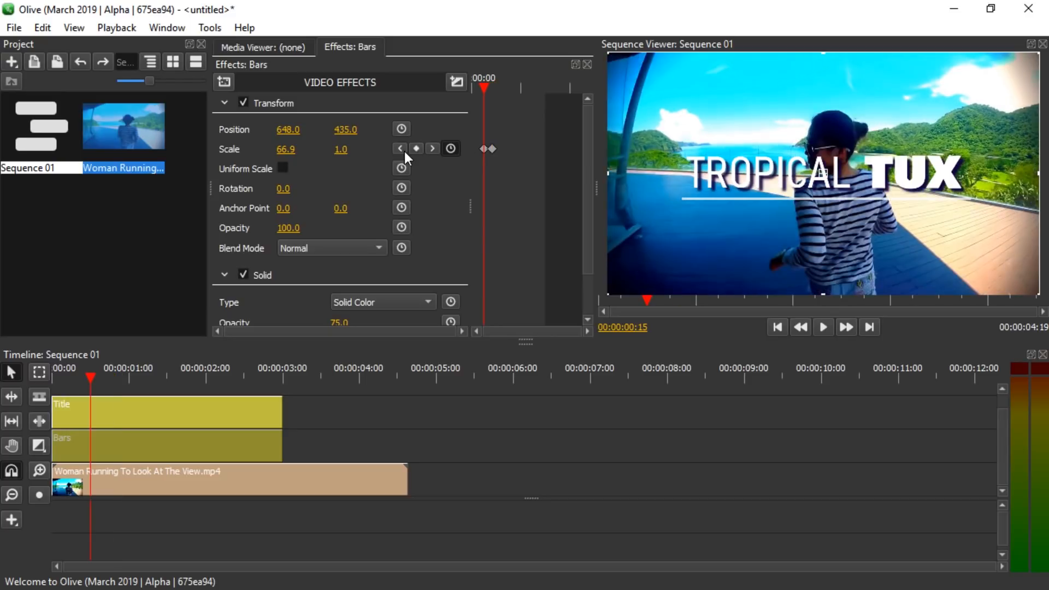
click(286, 151)
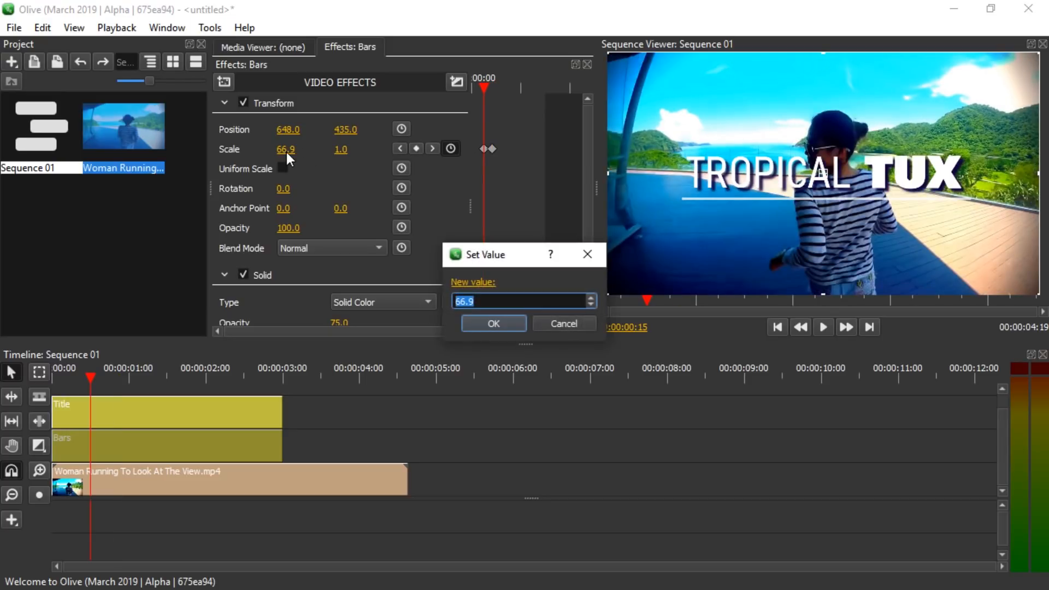
text(0)
key(Return)
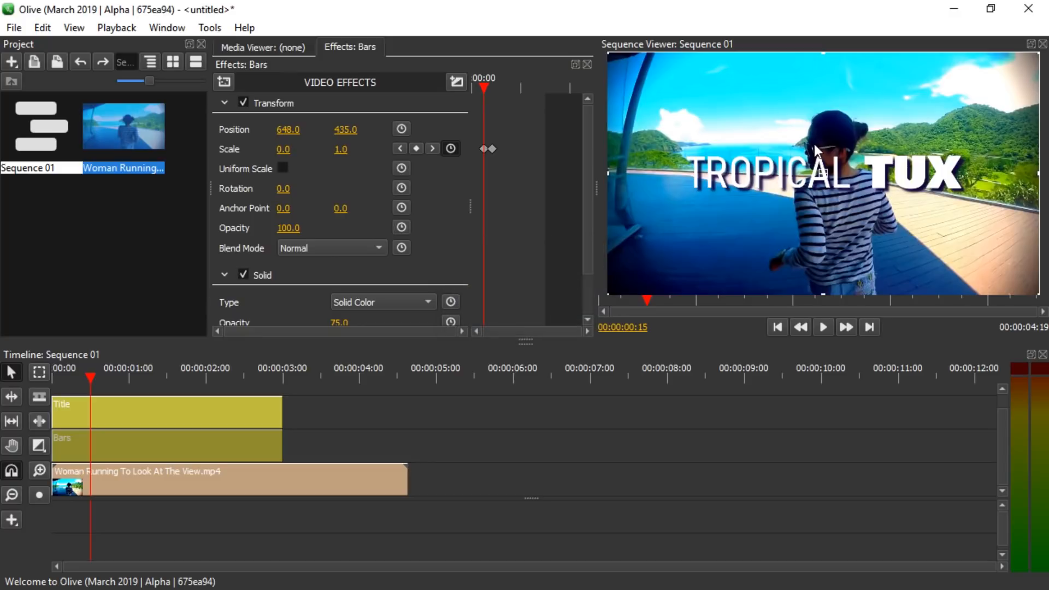
Play the sequence from the start to review the line's growth beneath the title.
drag(88, 382, 23, 386)
key(space)
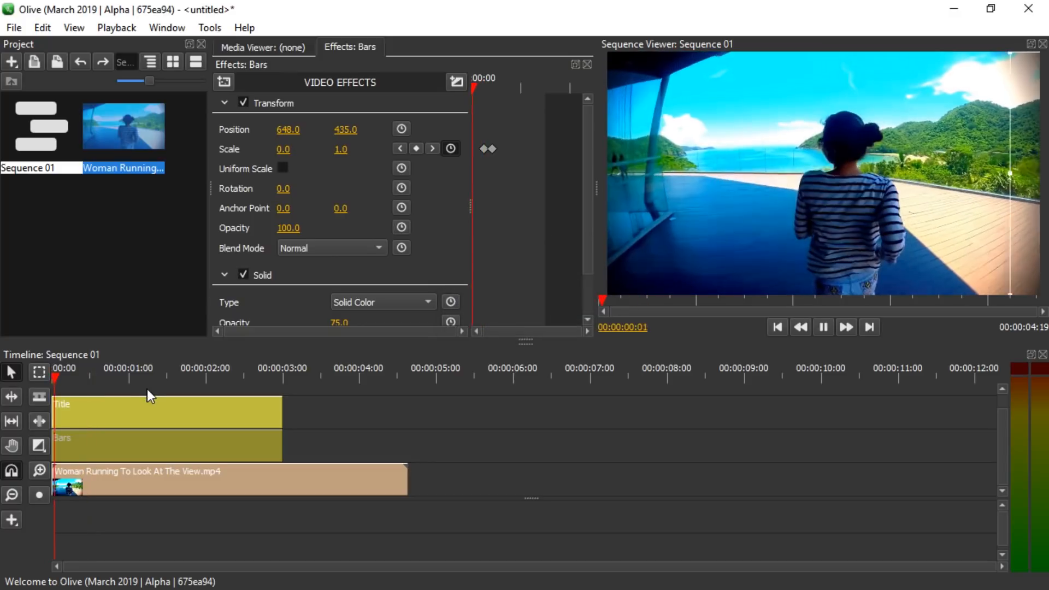
click(58, 373)
drag(116, 374, 41, 374)
key(space)
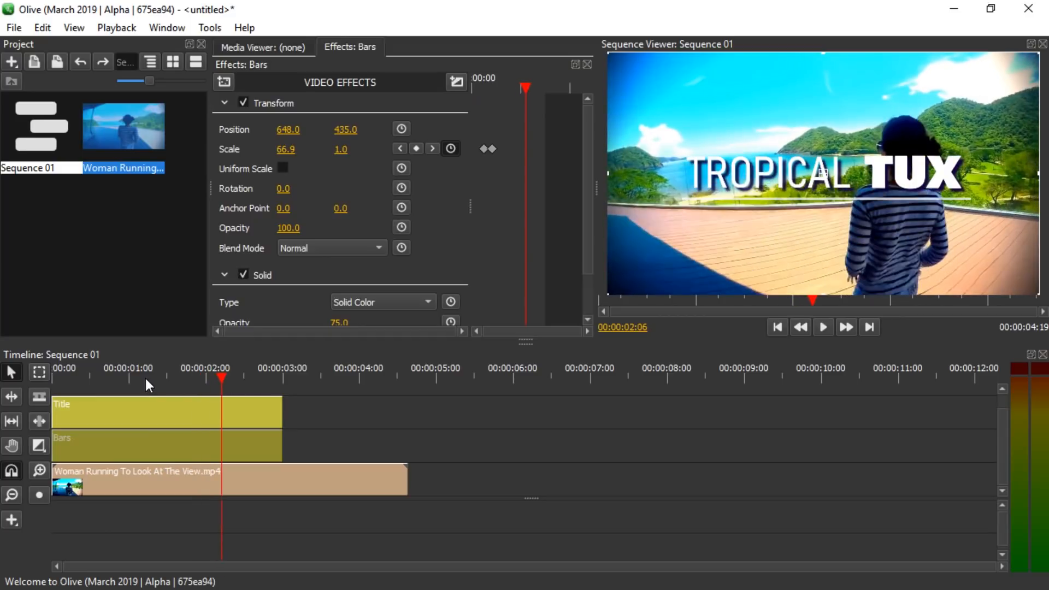
click(53, 374)
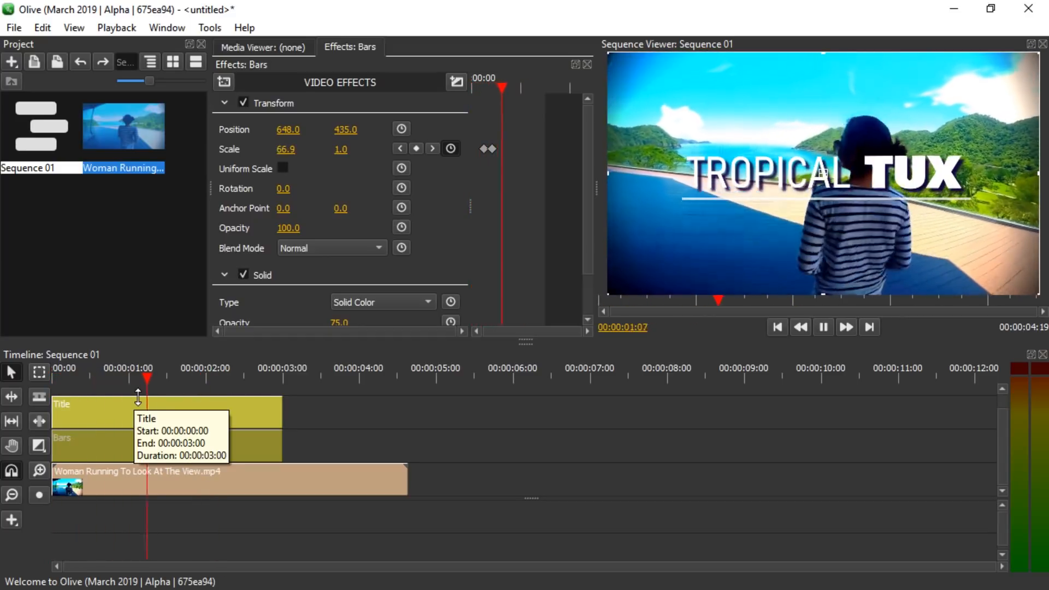
click(259, 382)
Close the Project panel and add a Scale keyframe to the Bars clip at the title's 00:00:02:22 keyframe.
click(185, 417)
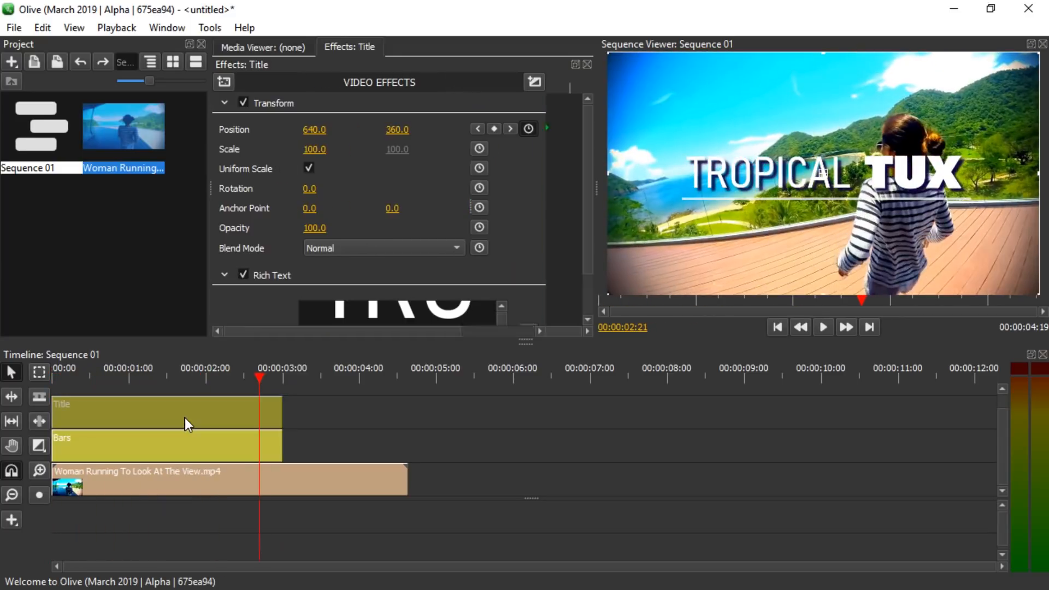
click(200, 42)
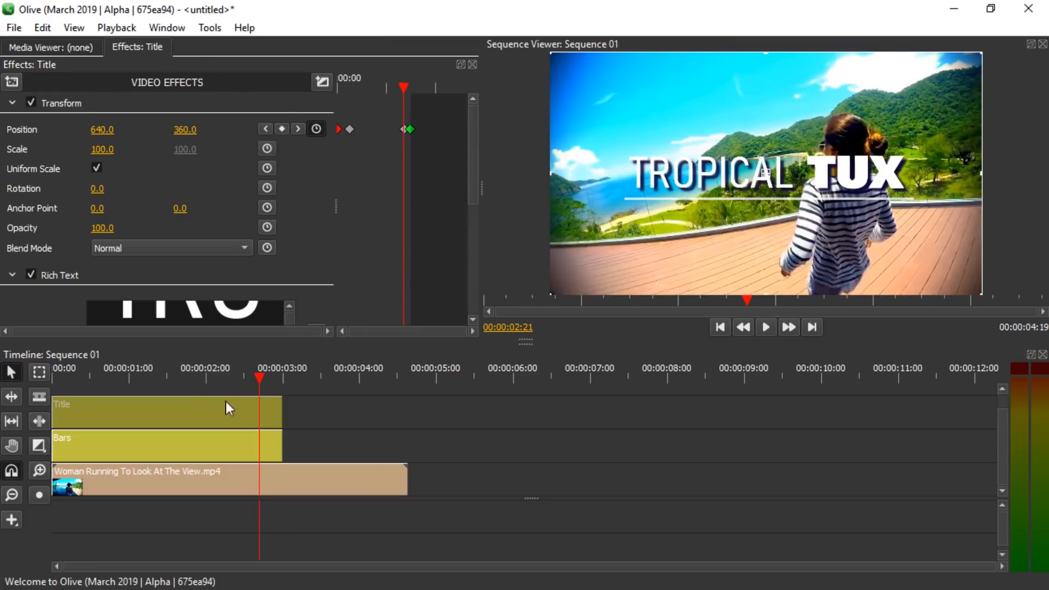
click(297, 129)
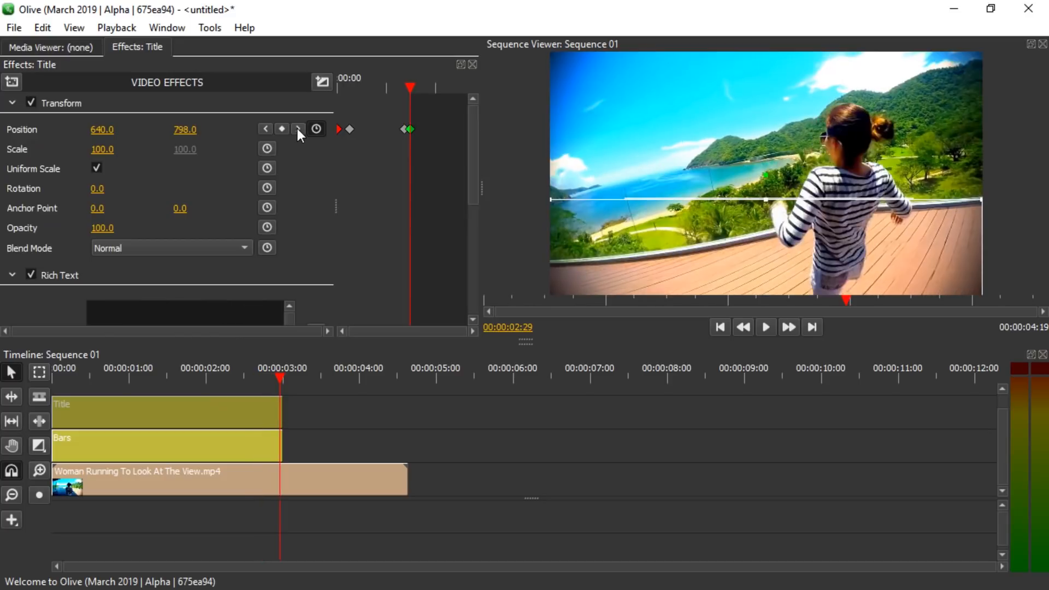
click(266, 129)
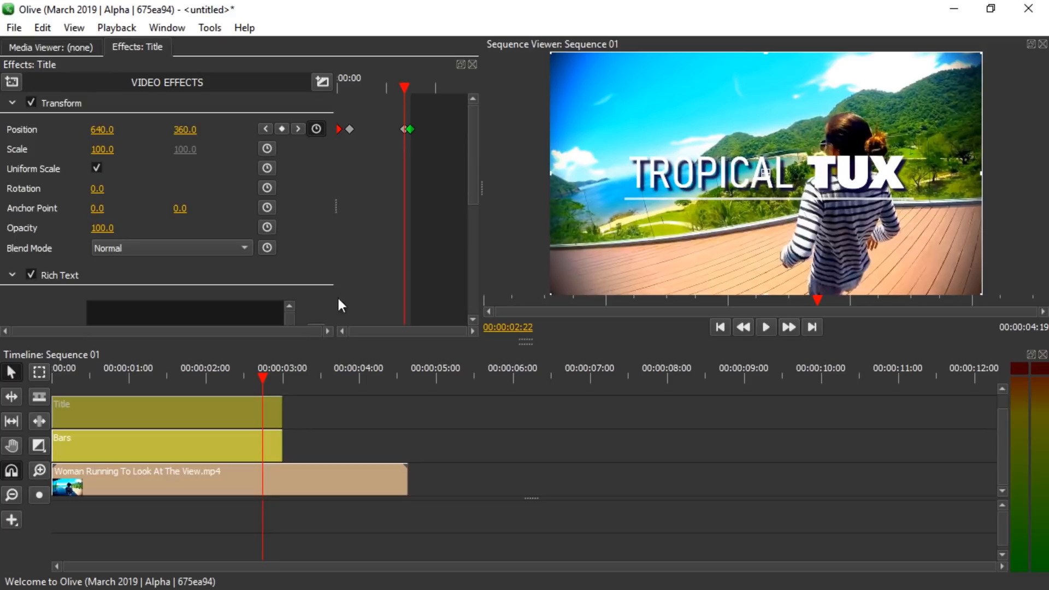
click(186, 450)
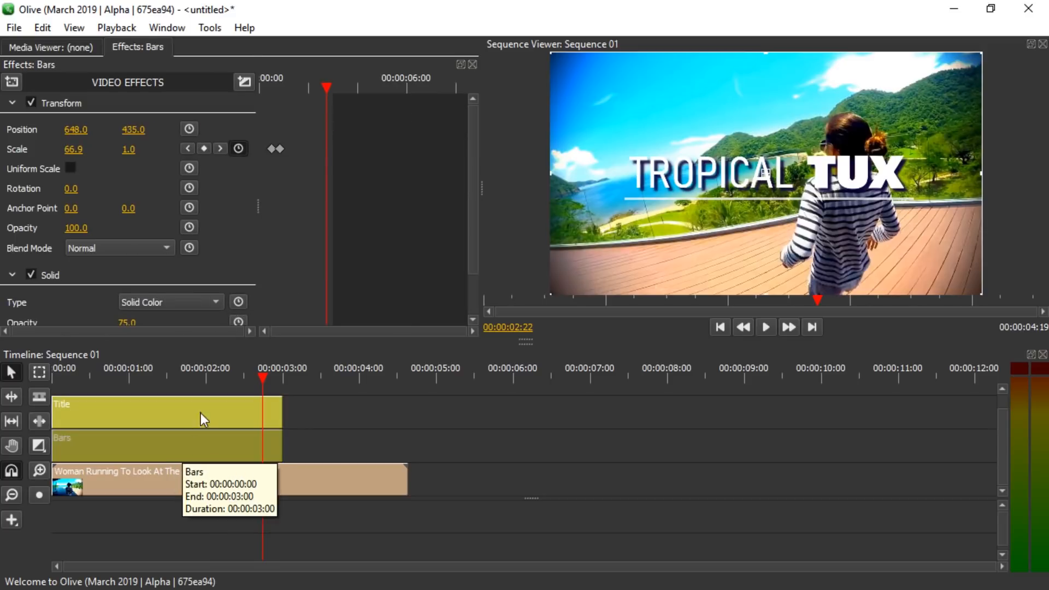
click(203, 148)
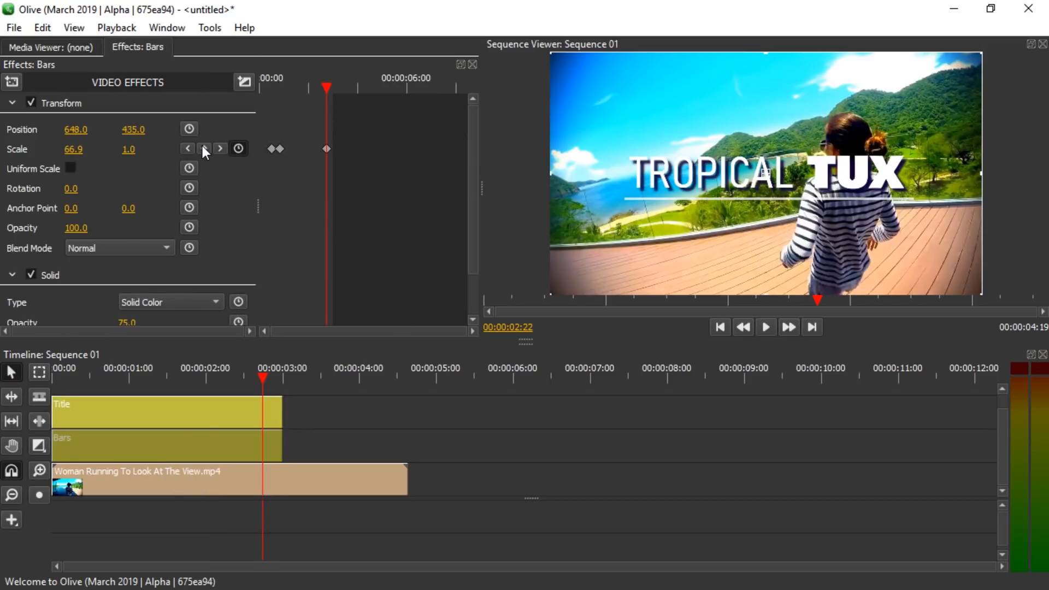
Add another Scale keyframe to the Bars clip at 00:00:02:10, ahead of its last Scale keyframe.
click(251, 378)
scroll(451, 372, up, 2)
drag(425, 375, 368, 384)
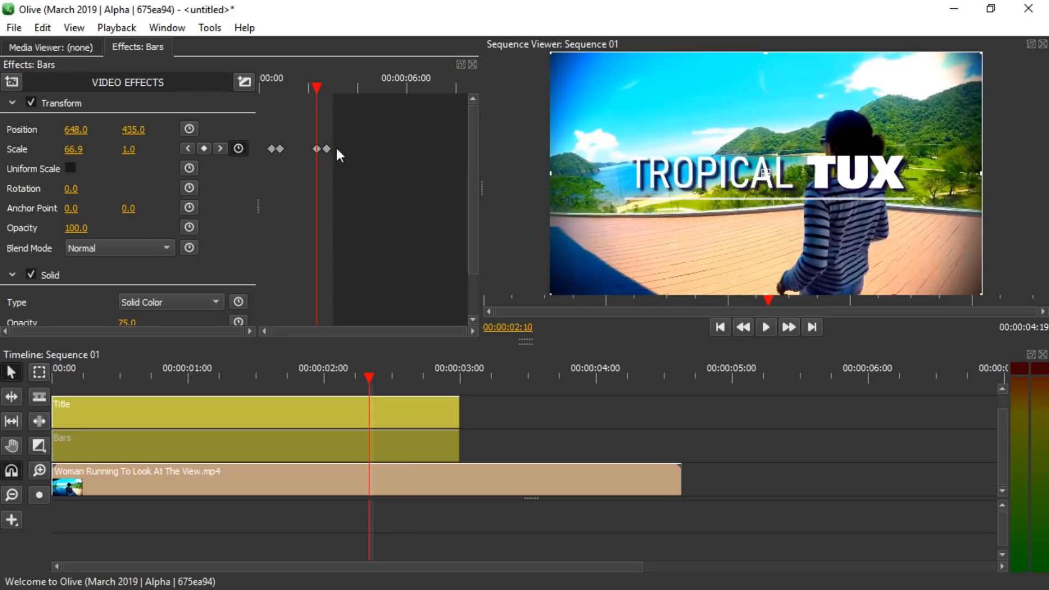
Go to the Bars clip's last Scale keyframe at 00:00:02:22 and set its vertical scale to 0.
click(220, 149)
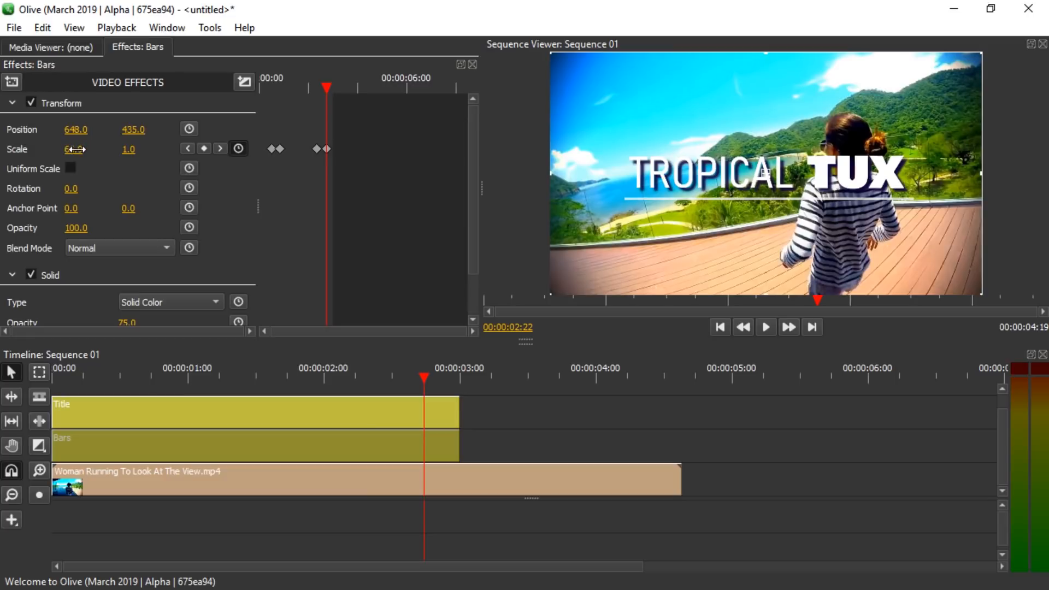
click(130, 150)
text(0)
key(Return)
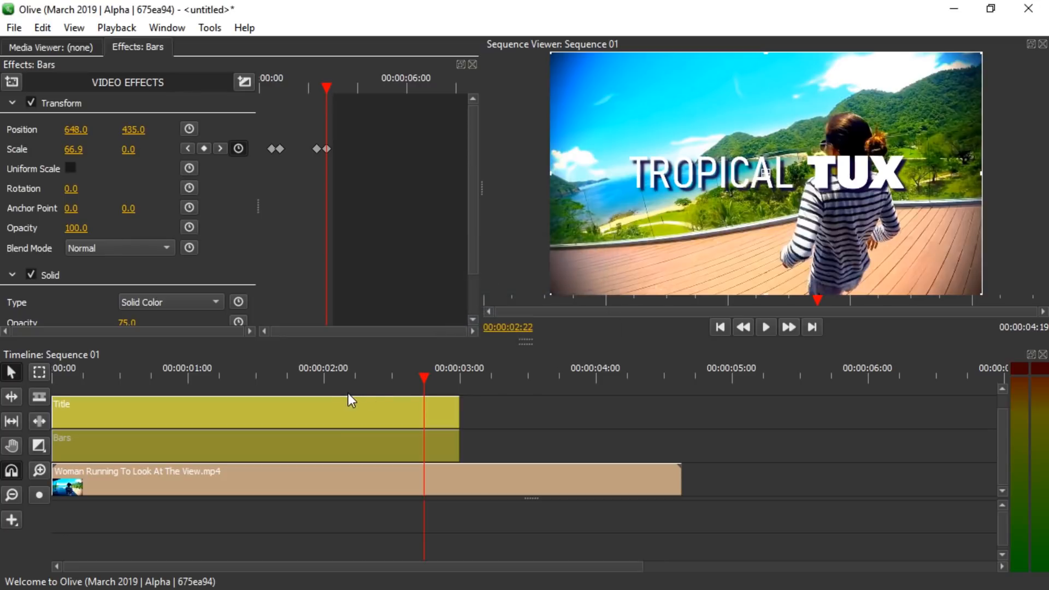
Play the sequence from around the two-second mark and scrub back through the line's exit to examine how it disappears.
click(337, 382)
key(space)
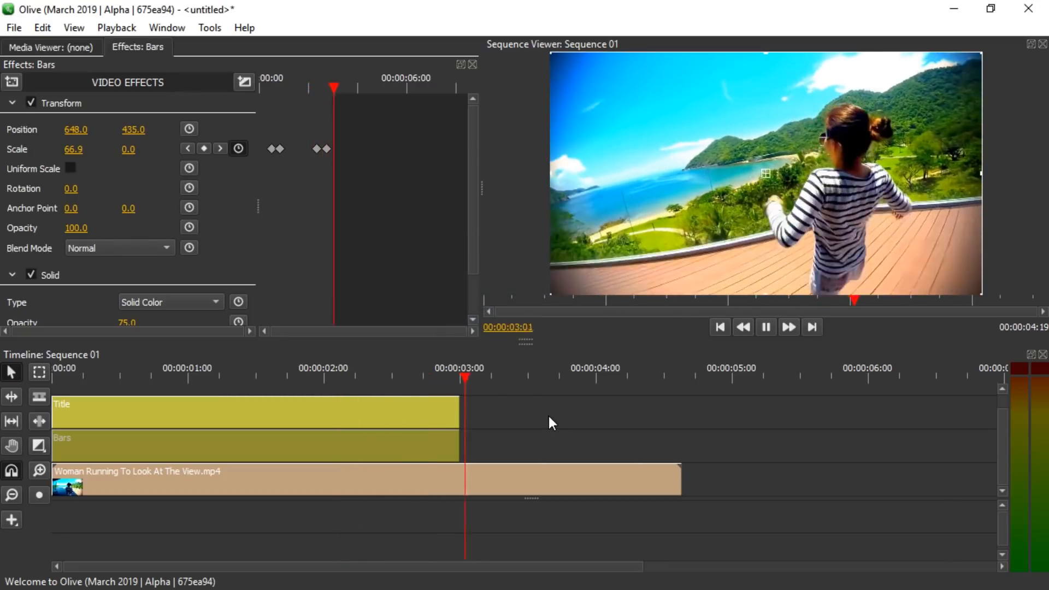
click(414, 378)
mouse_move(412, 378)
mouse_down()
mouse_move(402, 379)
mouse_move(432, 383)
mouse_move(396, 385)
mouse_up()
key(space)
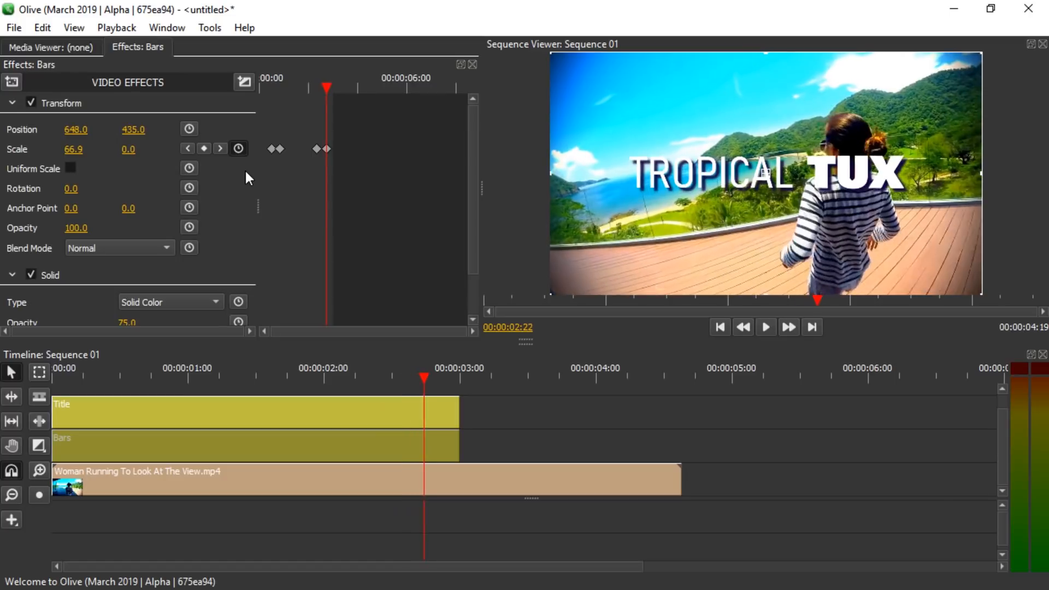
At the Bars clip's 00:00:02:22 Scale keyframe, set the vertical scale to 1 and the horizontal scale to 0.
click(187, 148)
click(128, 149)
text(1)
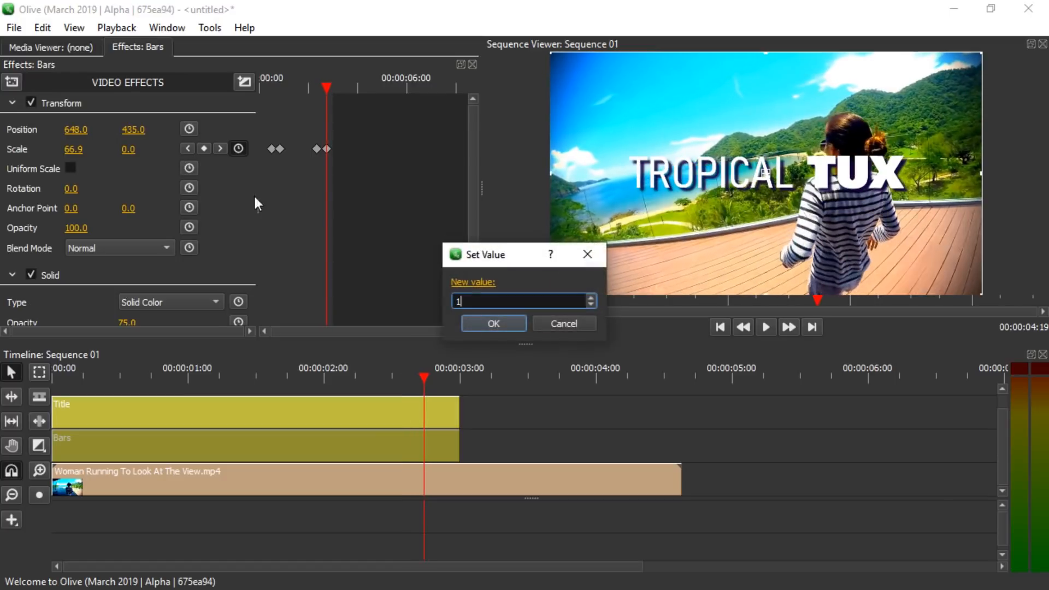
click(466, 318)
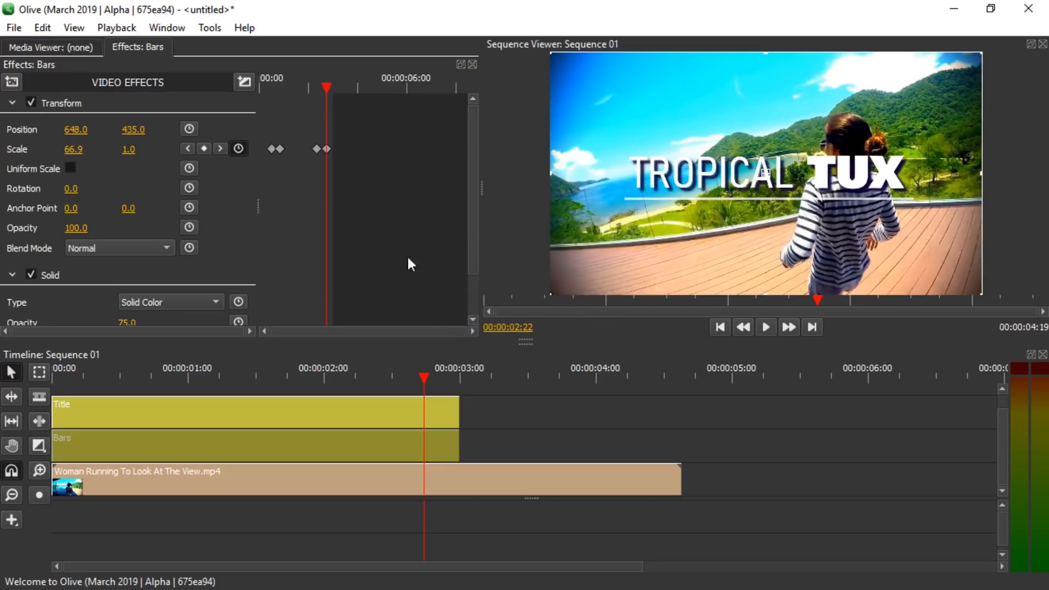
click(81, 148)
text(0)
key(Return)
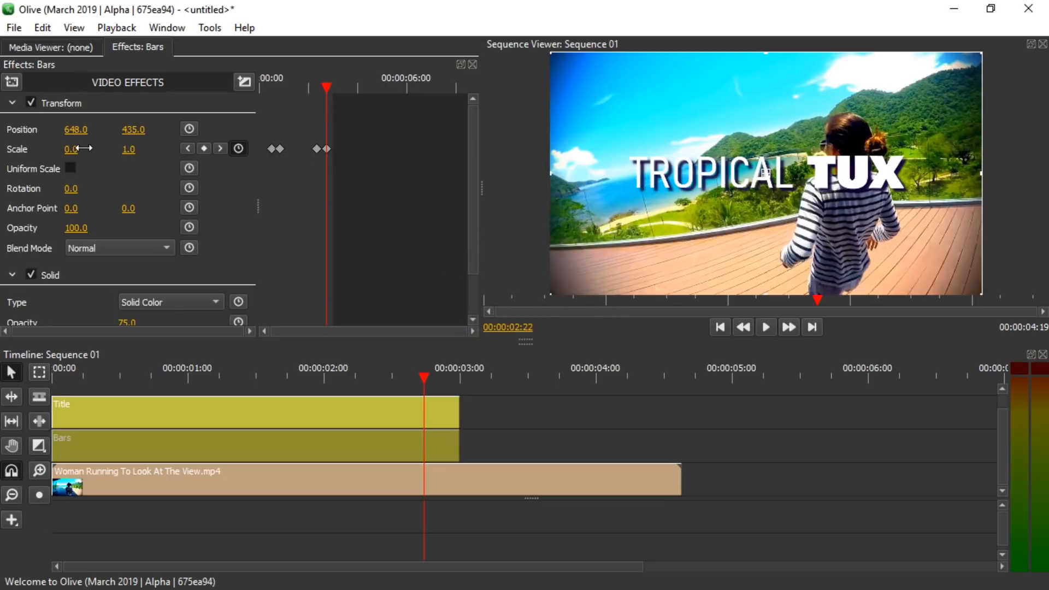
Play the line's exit, and play the whole sequence from the start to review both animations.
click(342, 376)
key(space)
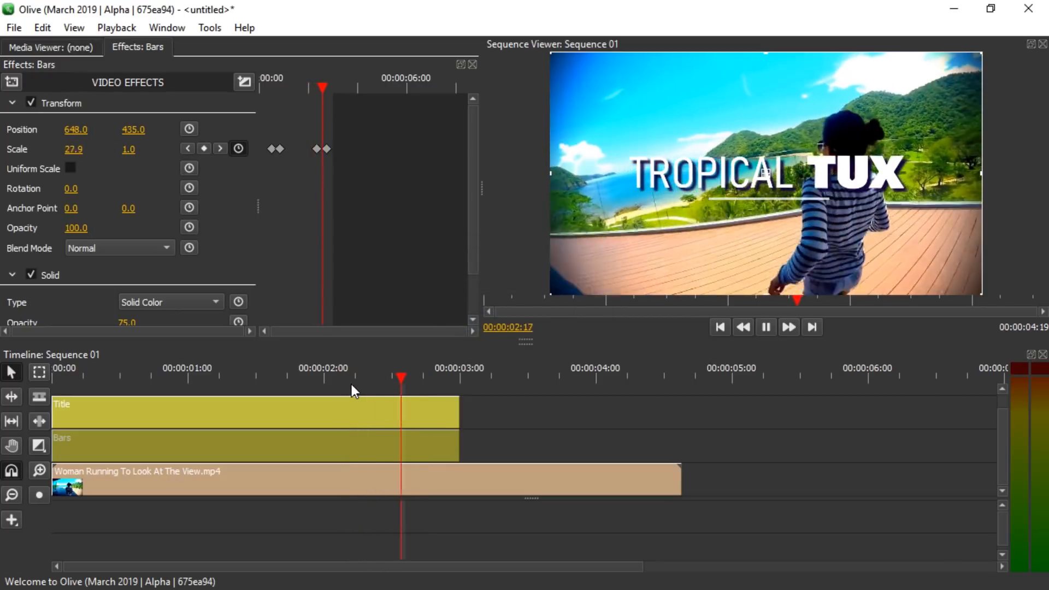
click(359, 381)
key(Home)
key(space)
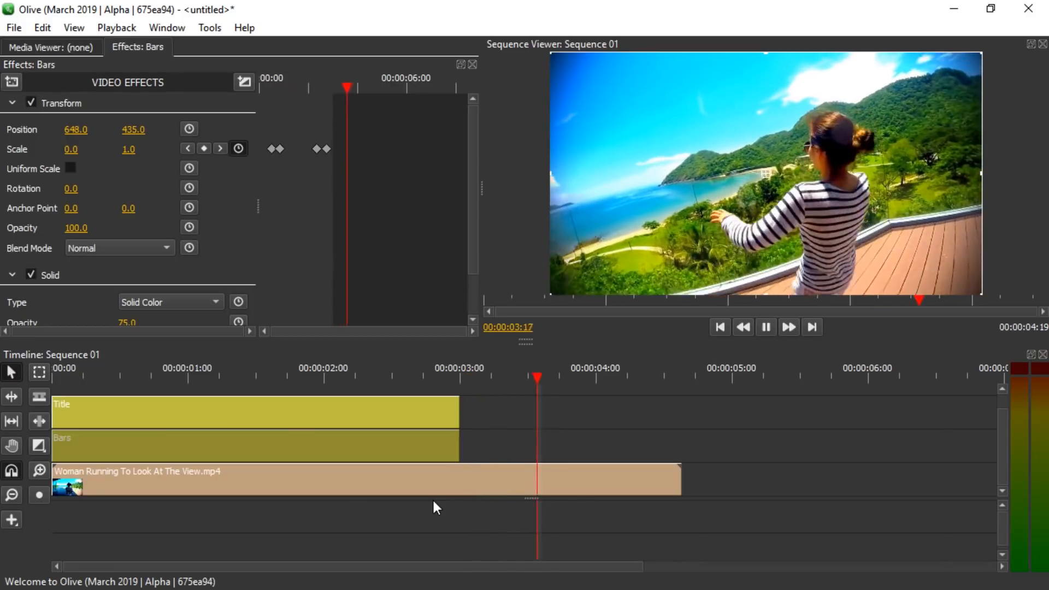
key(Home)
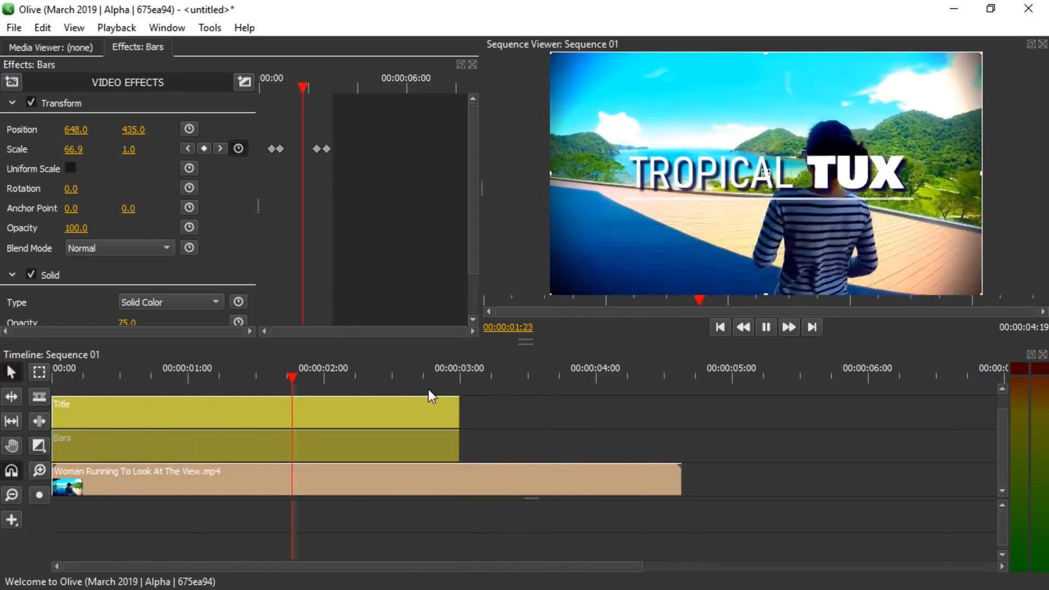
key(space)
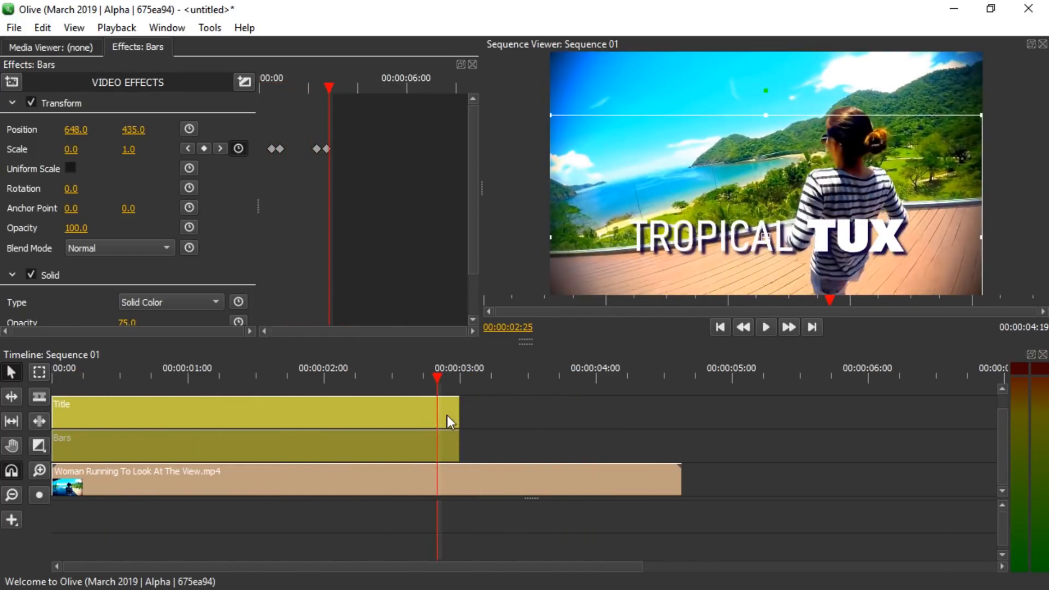
Add a Cross Dissolve to the end of the Title clip and scrub through the sequence to check the fade-out.
click(41, 442)
click(75, 451)
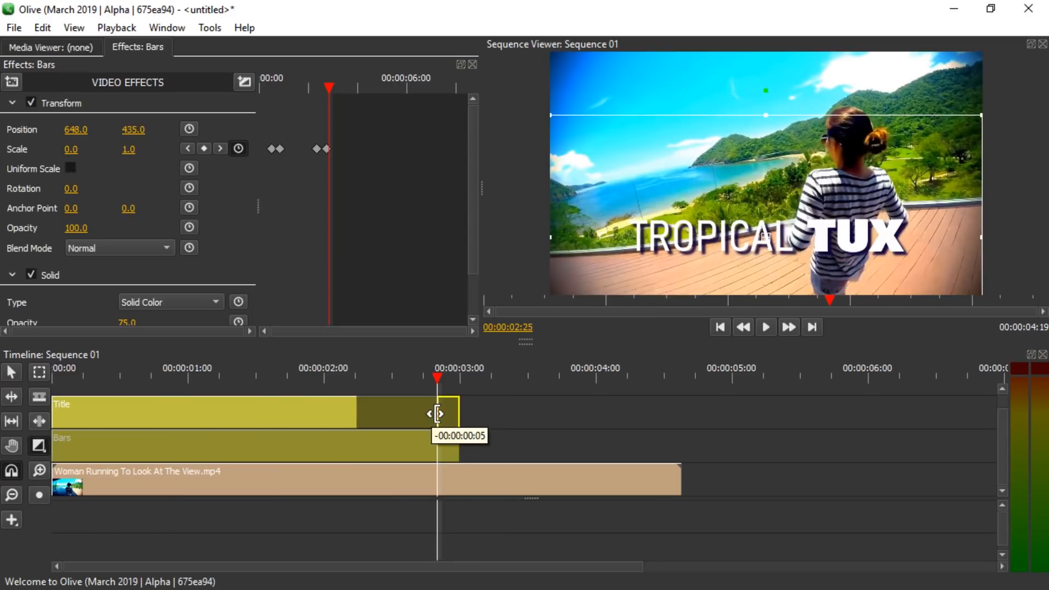
drag(422, 411, 421, 411)
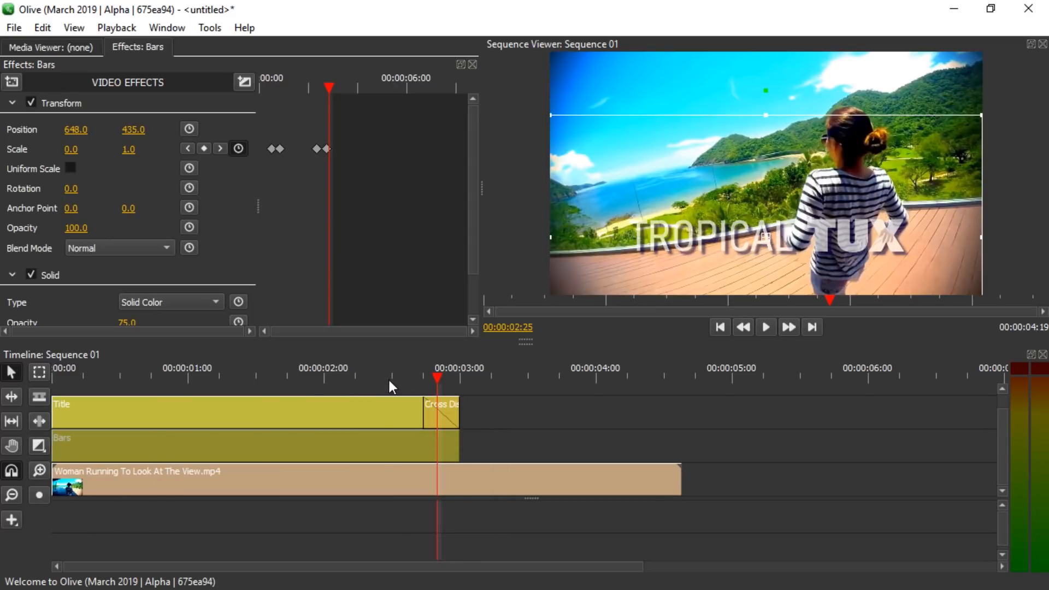
click(383, 377)
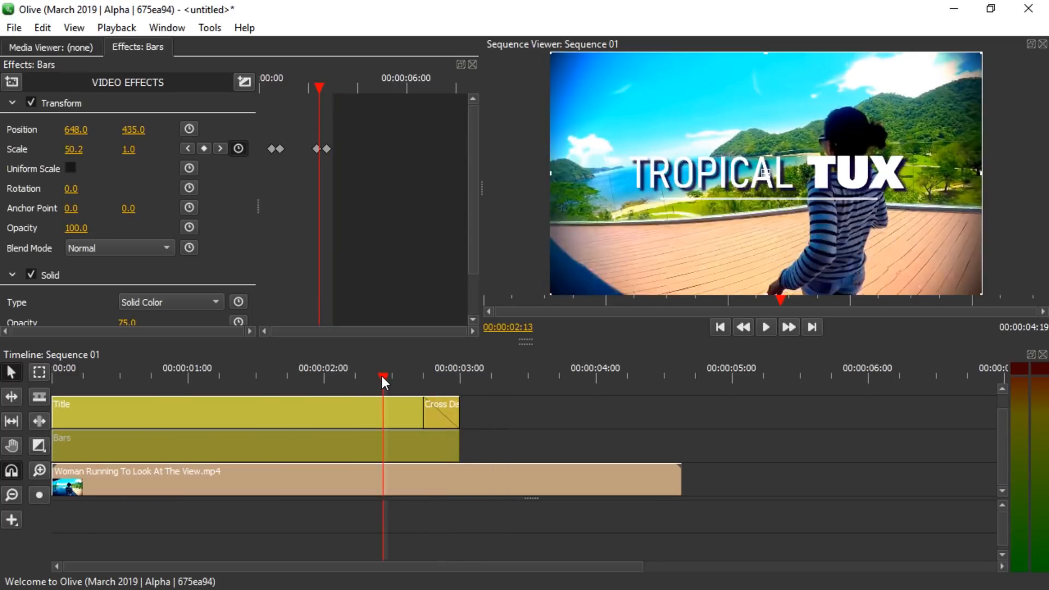
click(397, 377)
drag(402, 379, 31, 382)
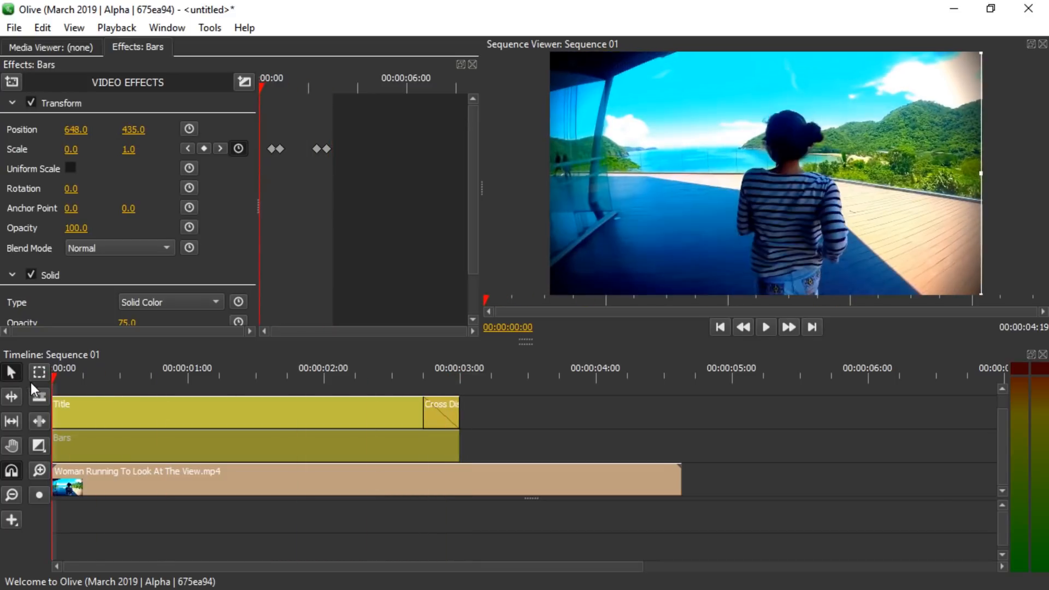
Add an opening Cross Dissolve to the start of the Title clip.
click(39, 447)
click(81, 461)
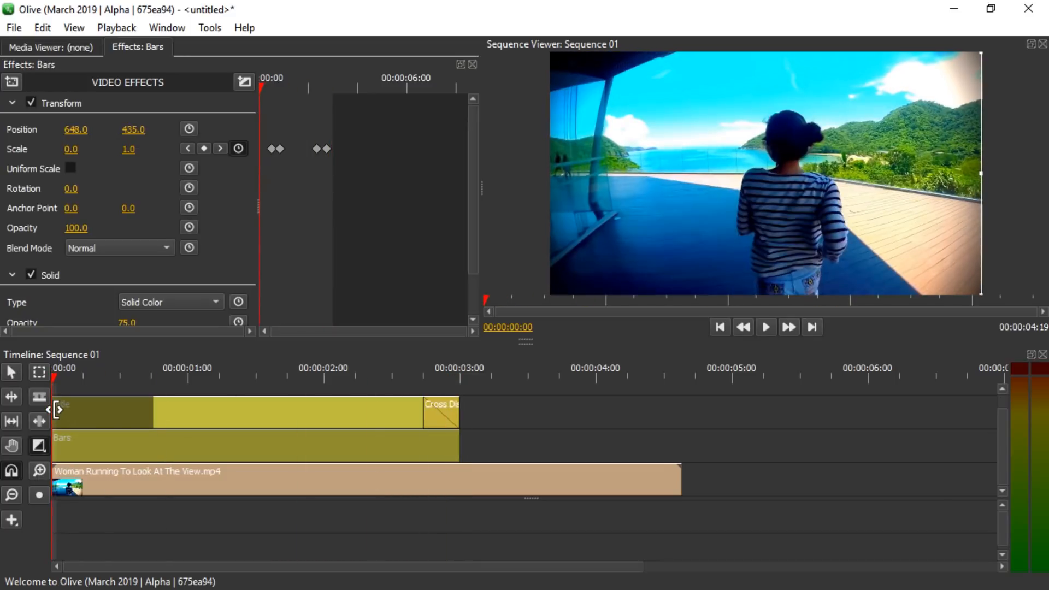
click(89, 413)
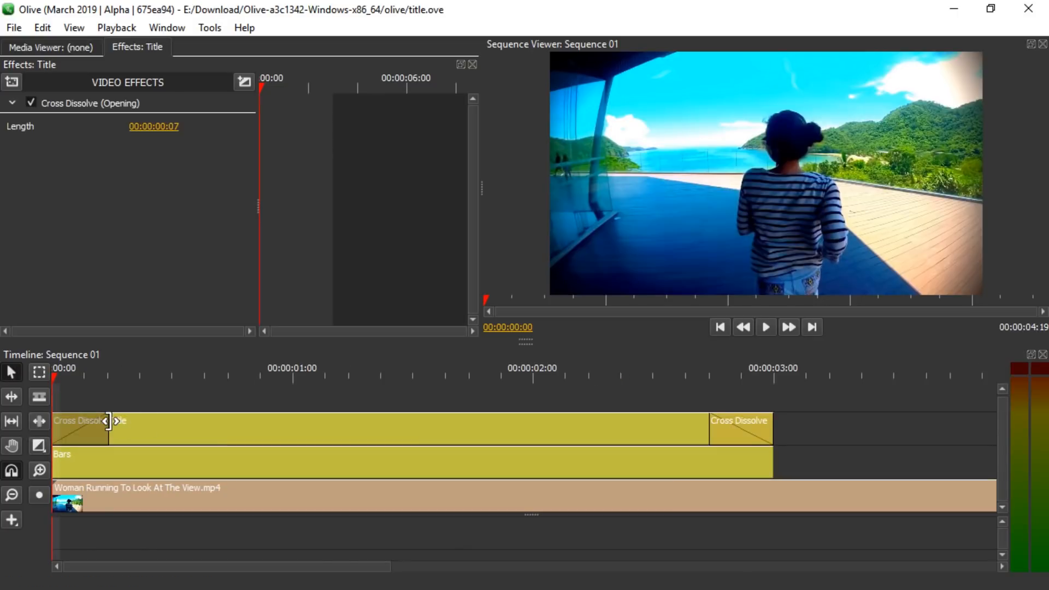
Lengthen the Title clip's opening Cross Dissolve to 00:00:00:17, playing the sequence from the start to check the fade-in.
drag(113, 425, 185, 434)
click(123, 381)
key(Home)
key(space)
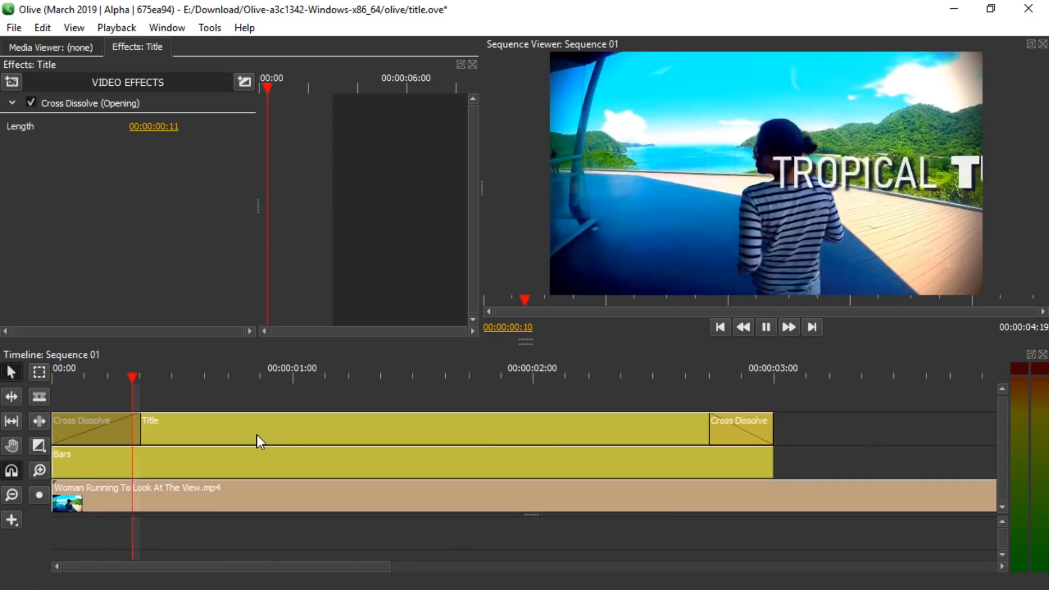
key(space)
click(157, 379)
key(Home)
key(space)
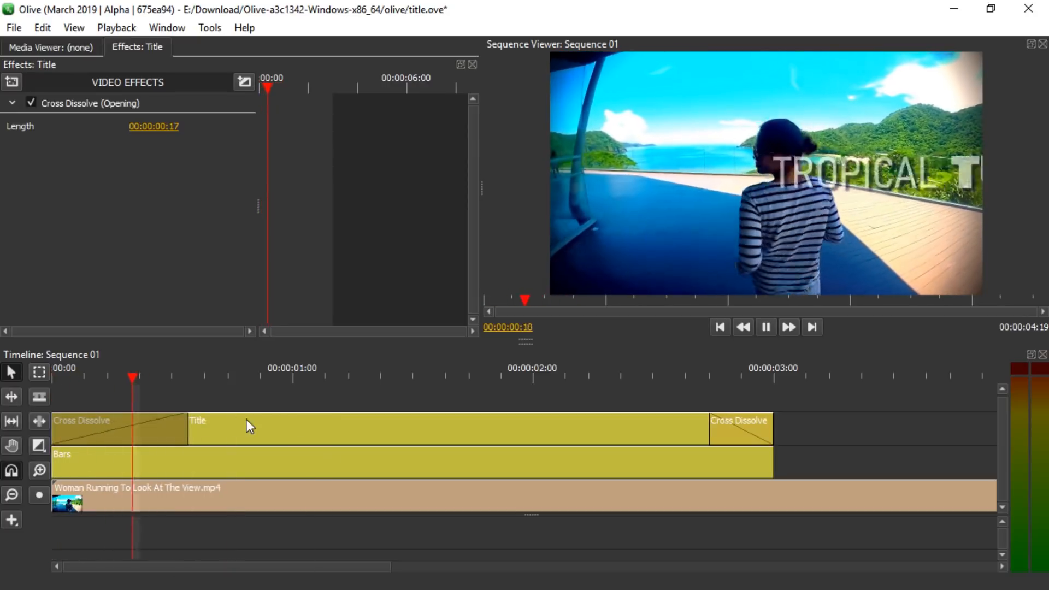
key(space)
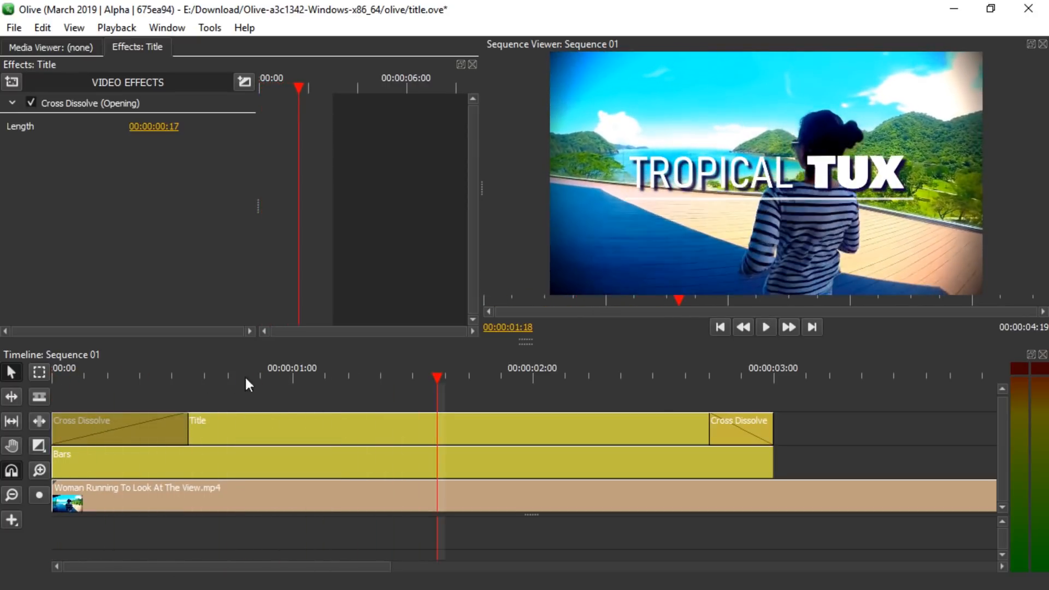
Return to the beginning of the sequence and play it to review the title's fade-in together with the line.
scroll(309, 393, down, 2)
drag(248, 372, 45, 395)
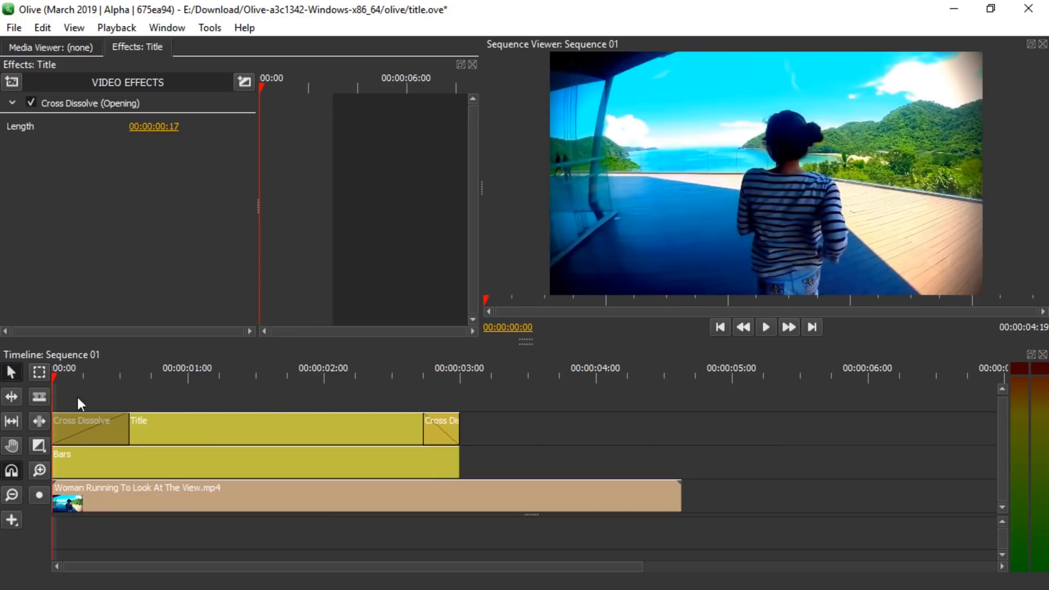
key(space)
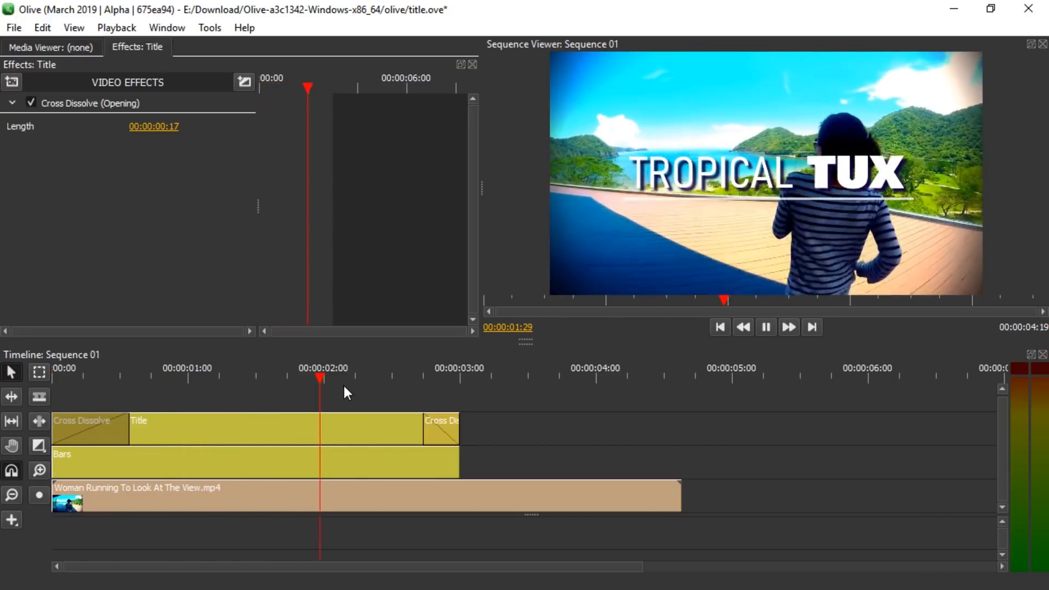
key(space)
Export the entire sequence as an MPEG-4 video with a Quality (CRF) of 15, saved as olivetitle in the olive folder.
click(14, 27)
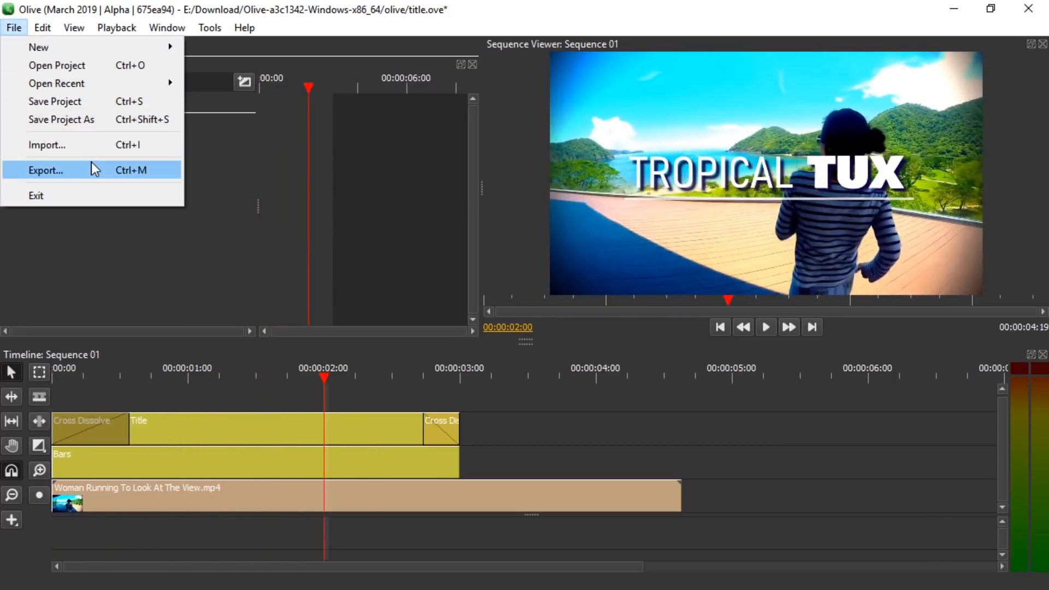
click(94, 169)
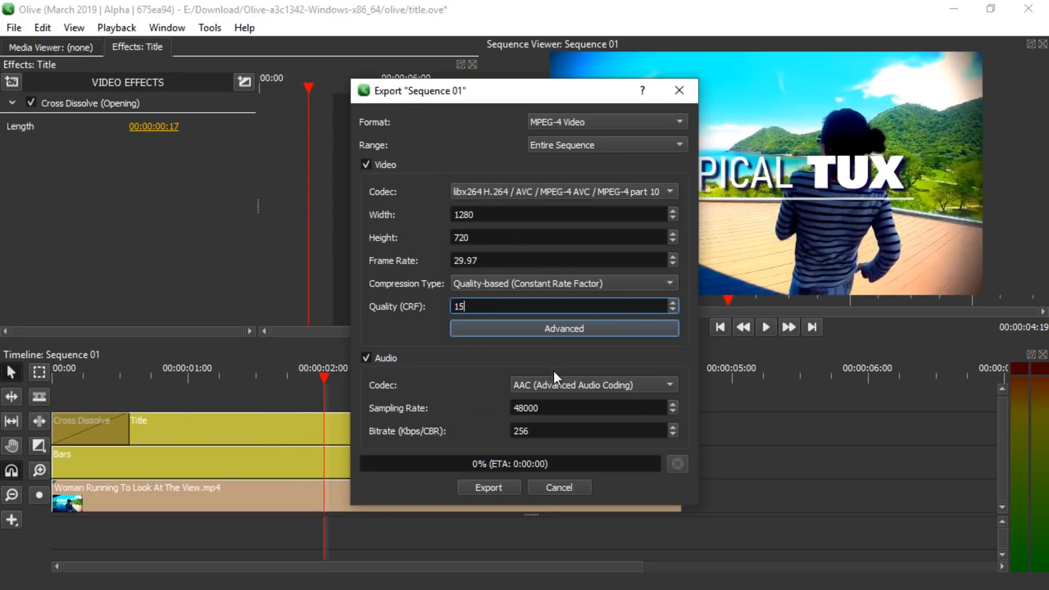
click(486, 480)
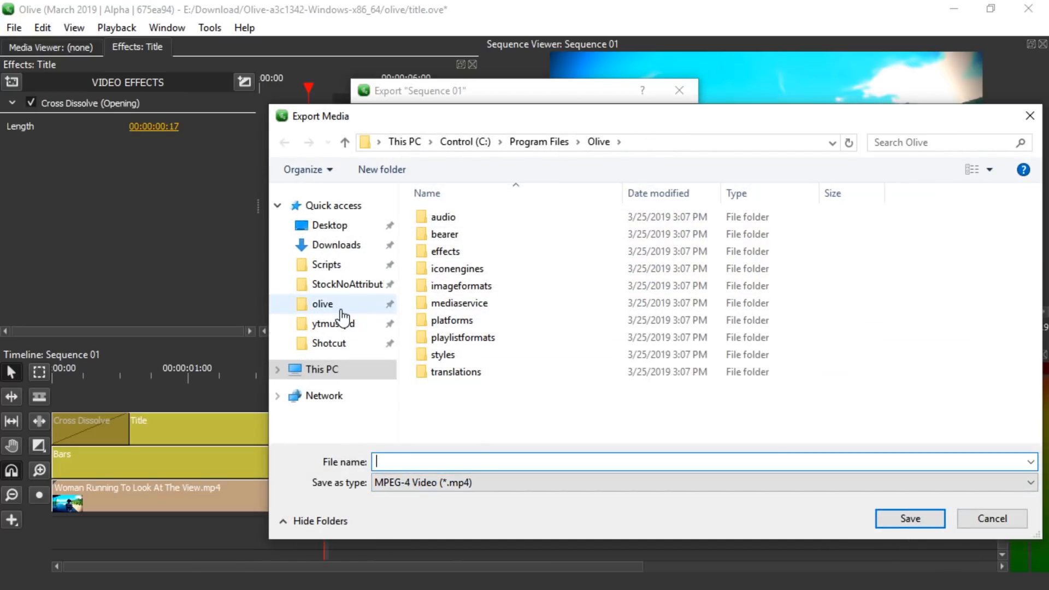
click(341, 309)
drag(689, 125, 632, 104)
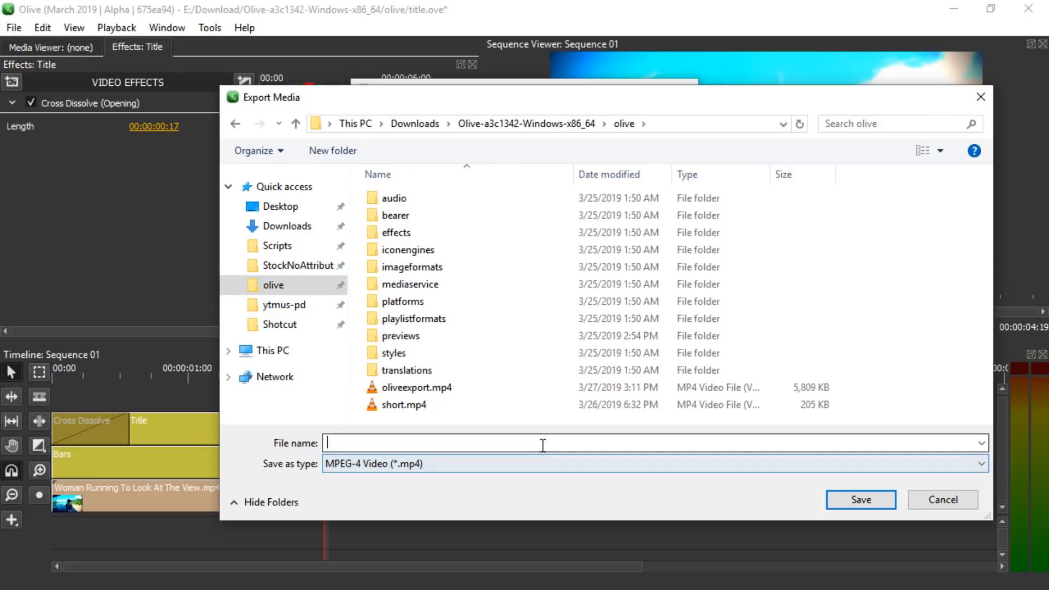
text(olivetitle)
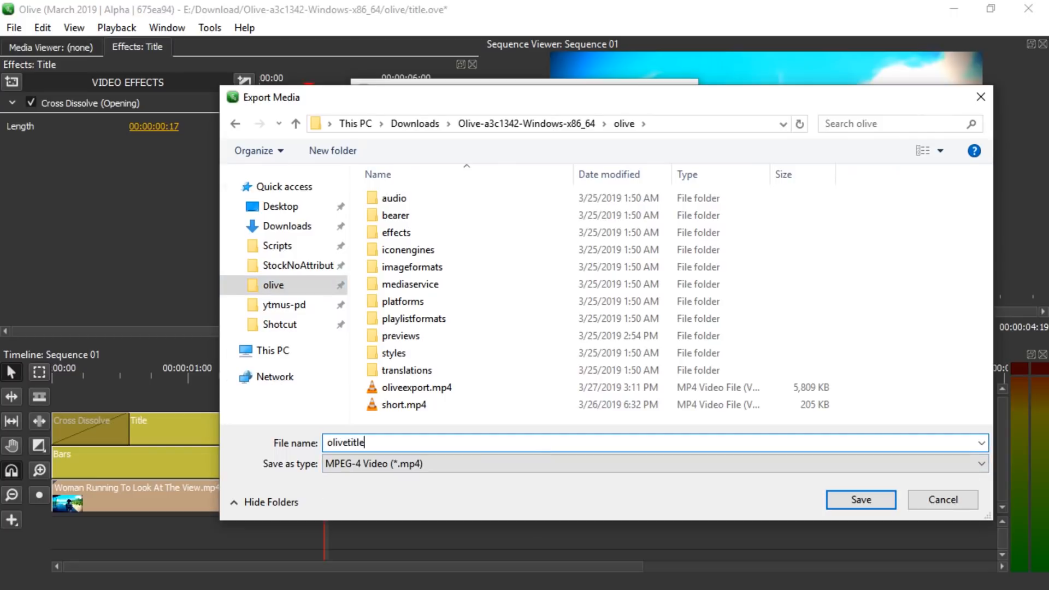
key(Return)
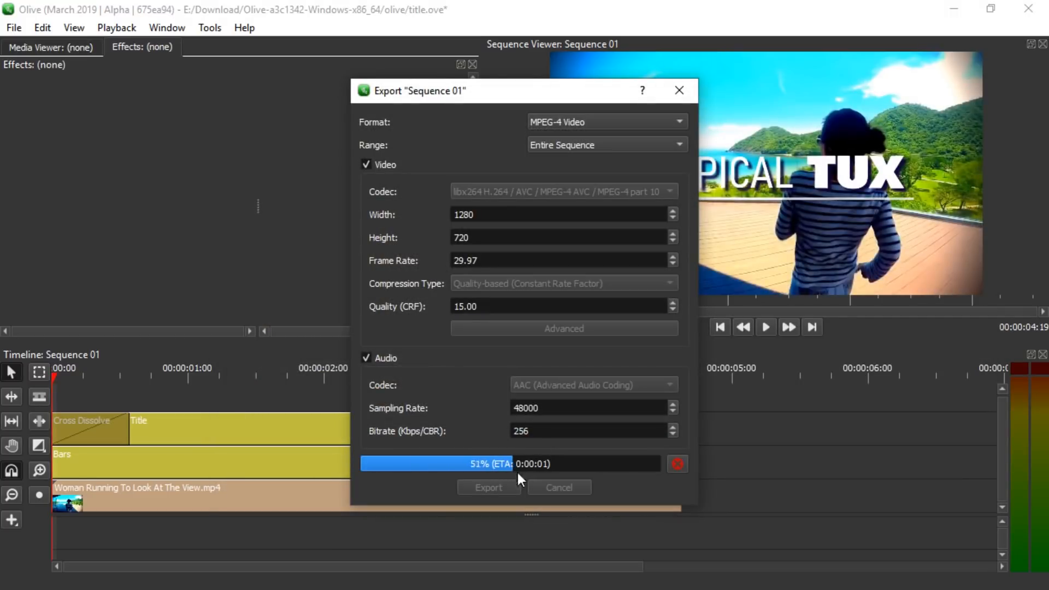